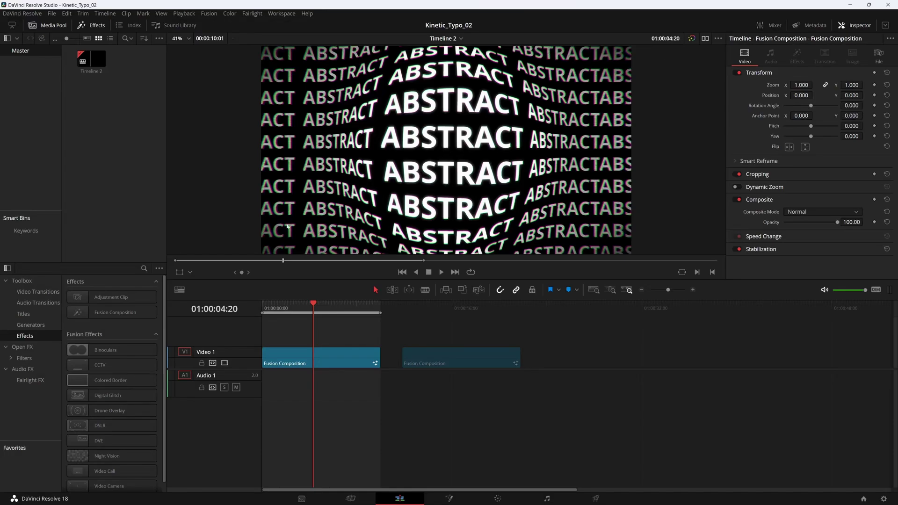
# Step: Set Timeline 2 to the vertical resolution of 2160 x 3840 Ultra HD
pyautogui.rightClick(96, 58)
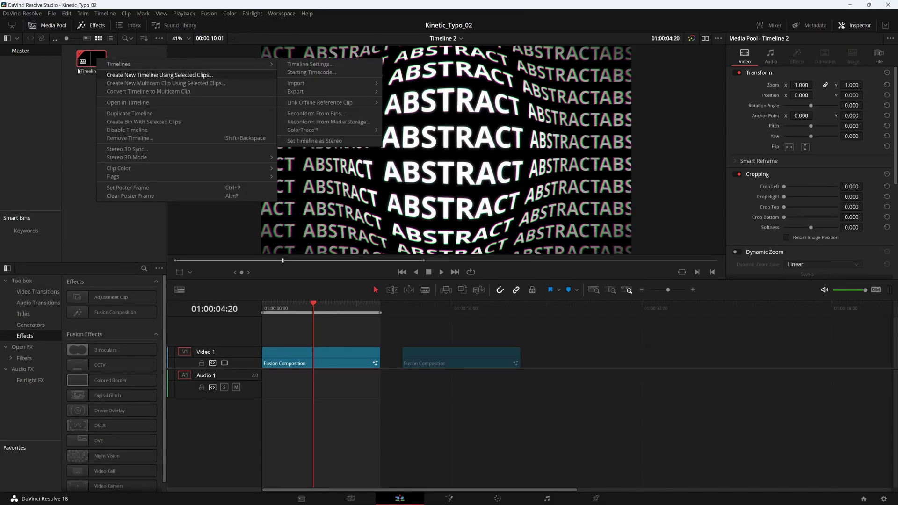
pyautogui.moveTo(274, 65)
pyautogui.click(310, 64)
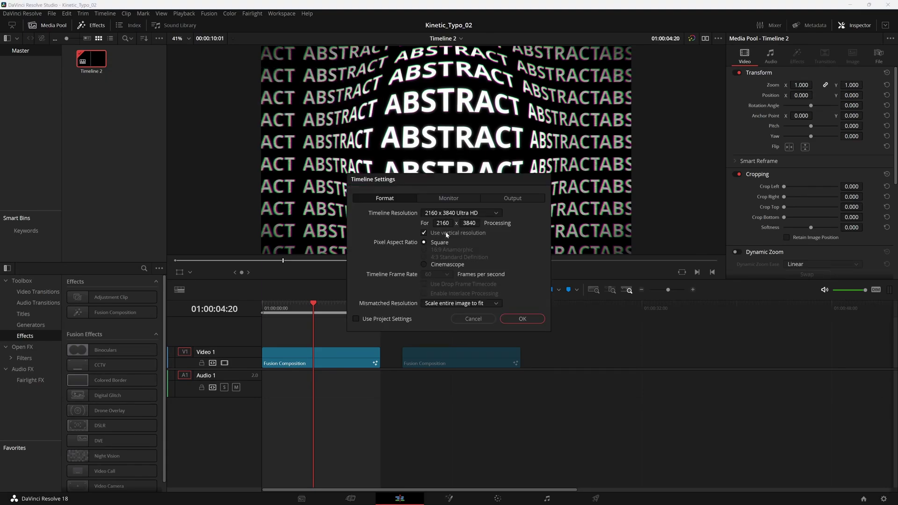
pyautogui.click(522, 319)
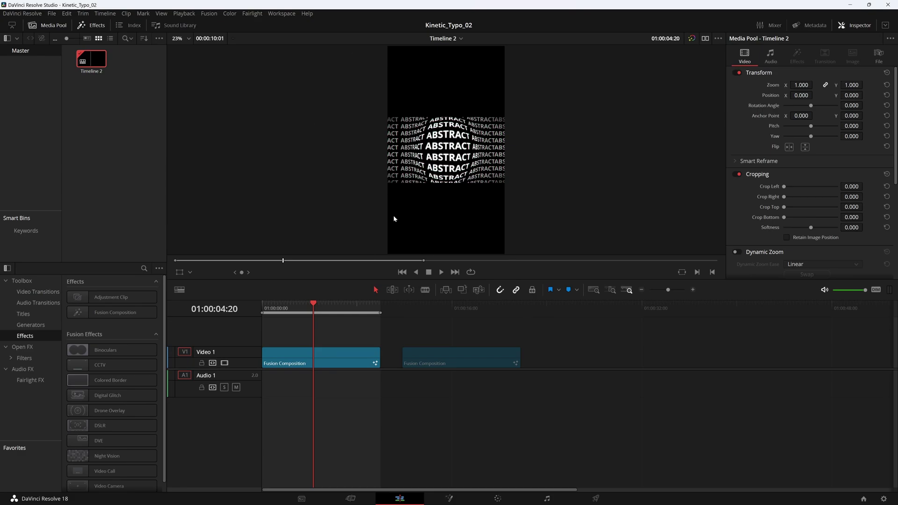
# Step: Turn off vertical resolution for Timeline 2 so it uses 3840 x 2160 Ultra HD again
pyautogui.rightClick(79, 64)
pyautogui.moveTo(274, 65)
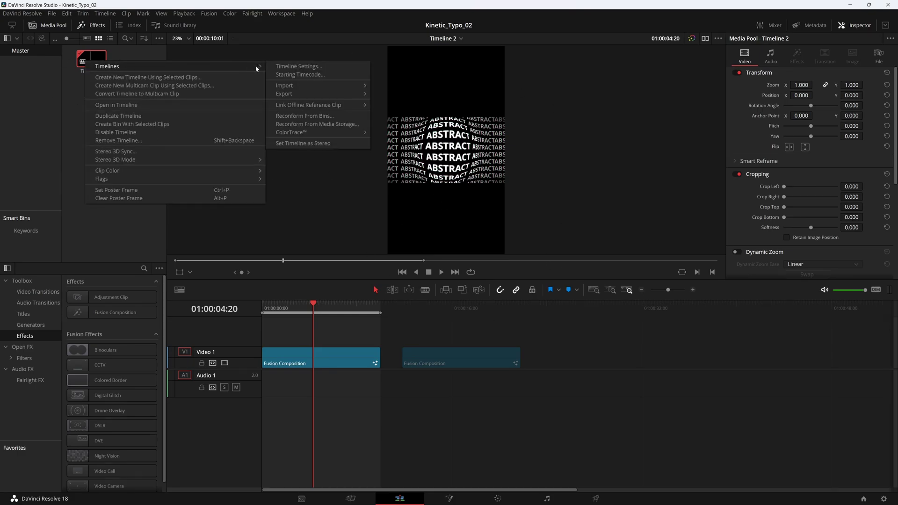
pyautogui.click(310, 64)
pyautogui.click(459, 232)
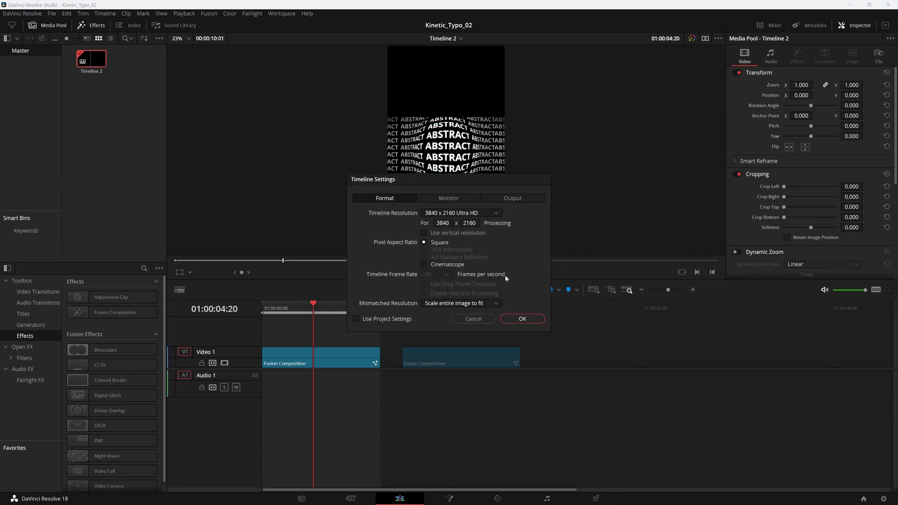
pyautogui.click(523, 319)
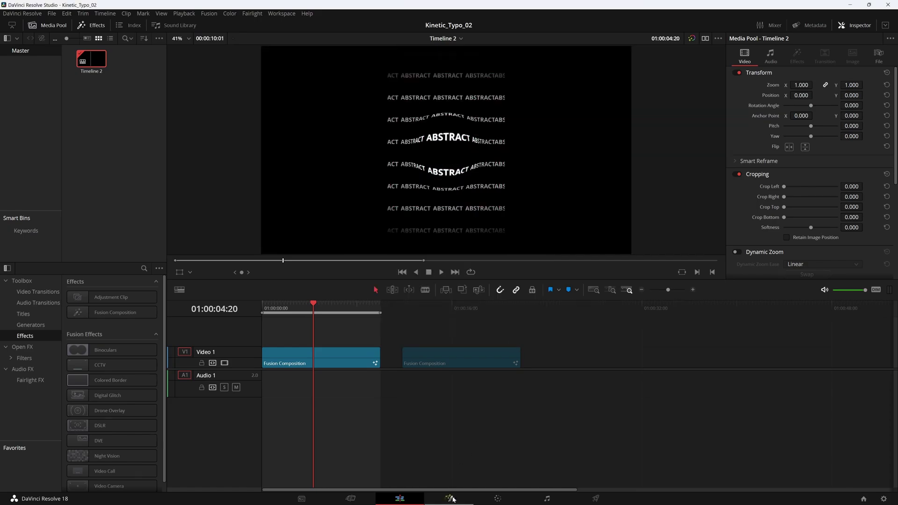
# Step: Open the first Fusion Composition clip on the Fusion page and disable all of its nodes
pyautogui.click(294, 310)
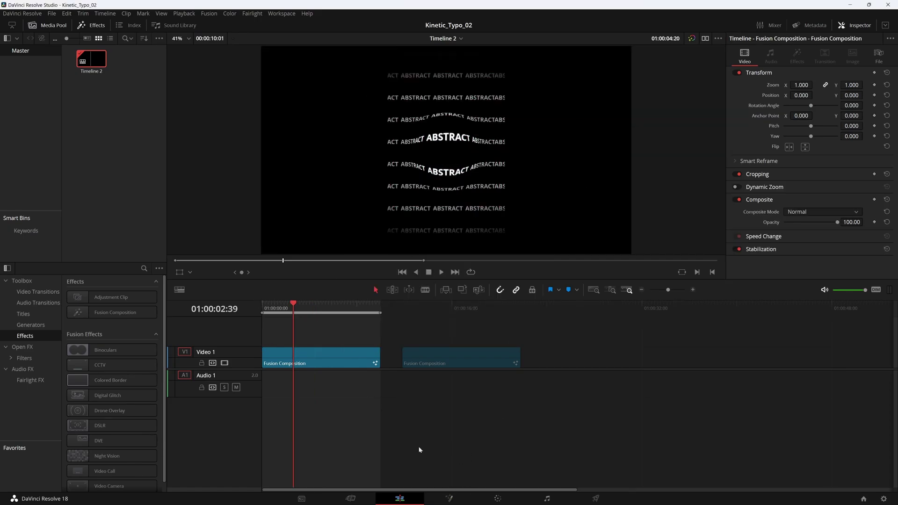
pyautogui.click(449, 498)
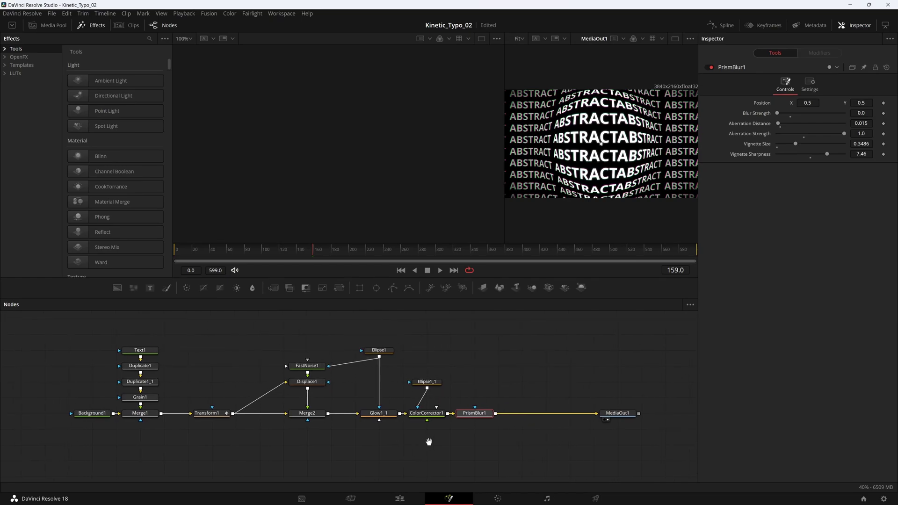
pyautogui.moveTo(429, 442); pyautogui.dragTo(443, 446)
pyautogui.moveTo(657, 340); pyautogui.dragTo(130, 463)
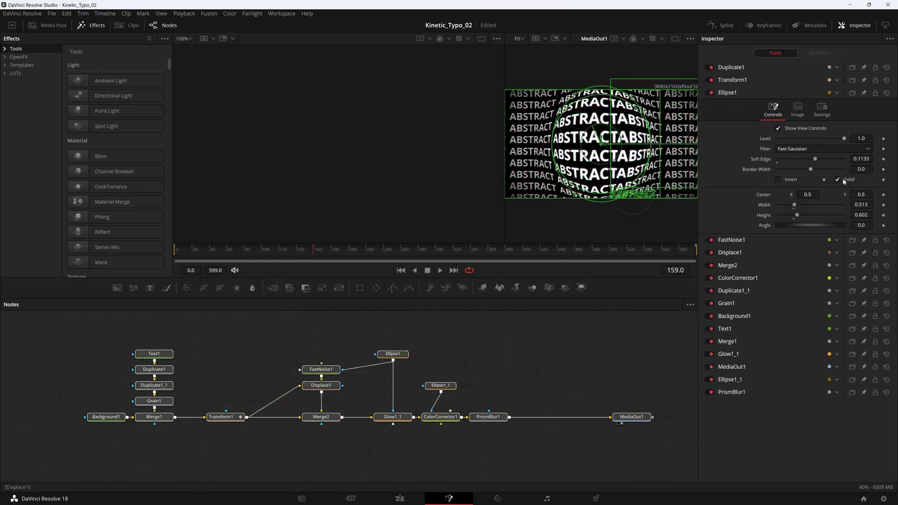
pyautogui.click(727, 93)
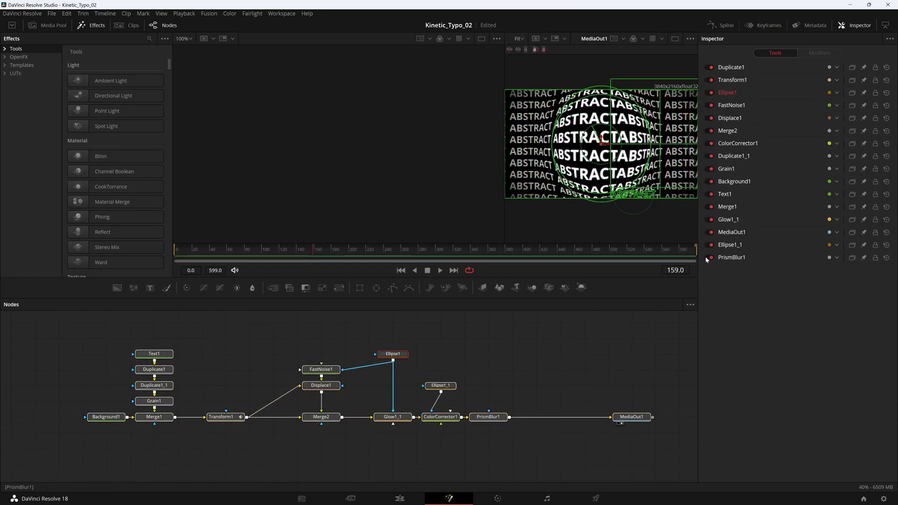
pyautogui.moveTo(707, 259); pyautogui.dragTo(706, 61)
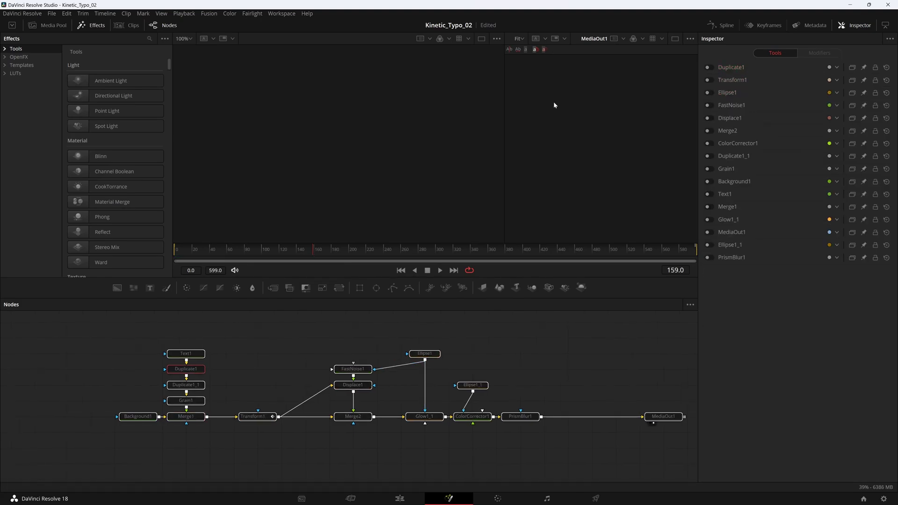
# Step: Switch to a single viewer showing Background1 and hide the effects library
pyautogui.moveTo(506, 121); pyautogui.dragTo(356, 141)
pyautogui.click(90, 25)
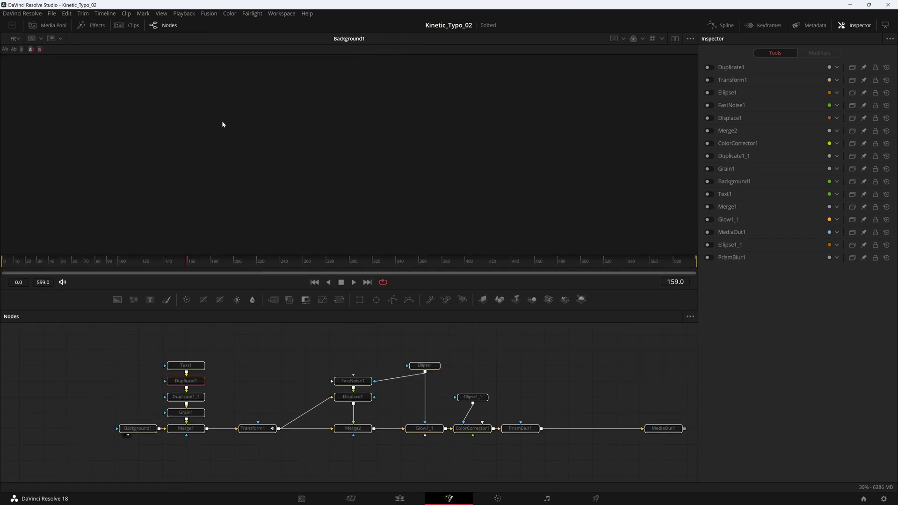
pyautogui.click(393, 370)
# Step: Enable the Background1 and Merge1 nodes
pyautogui.click(133, 428)
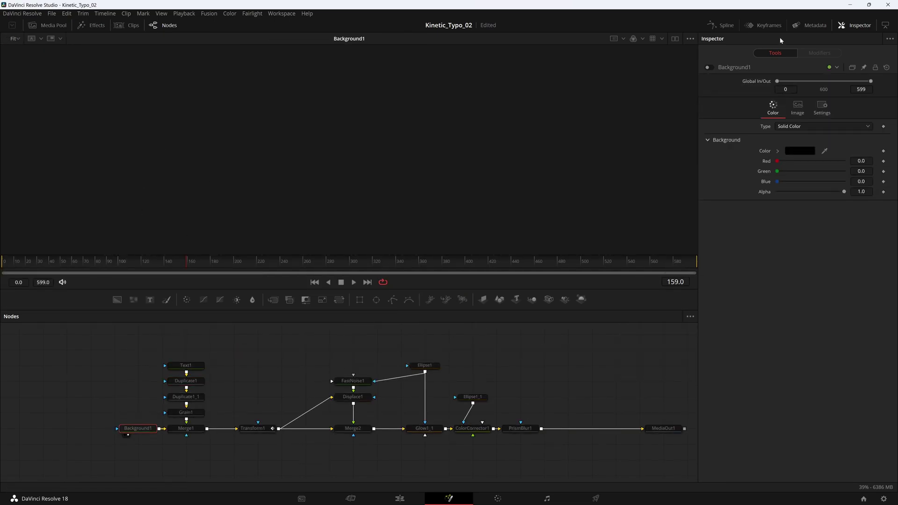
pyautogui.click(709, 68)
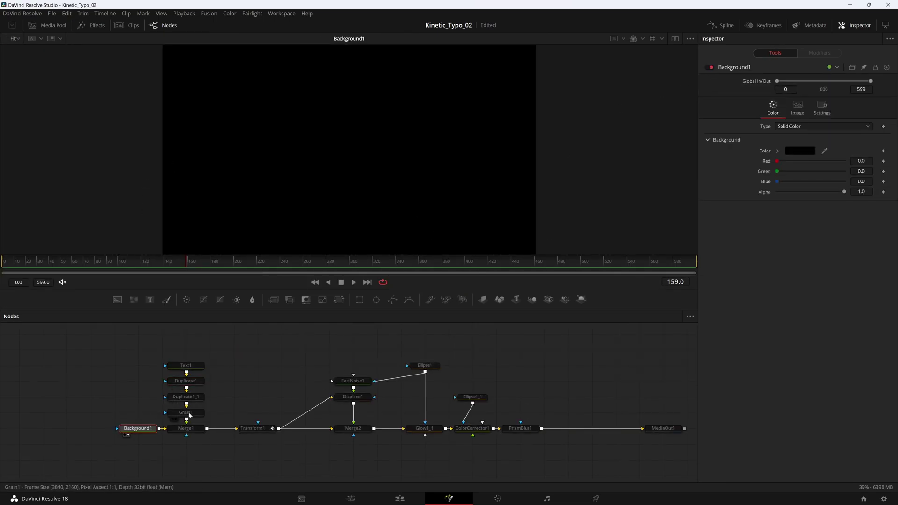
pyautogui.click(199, 431)
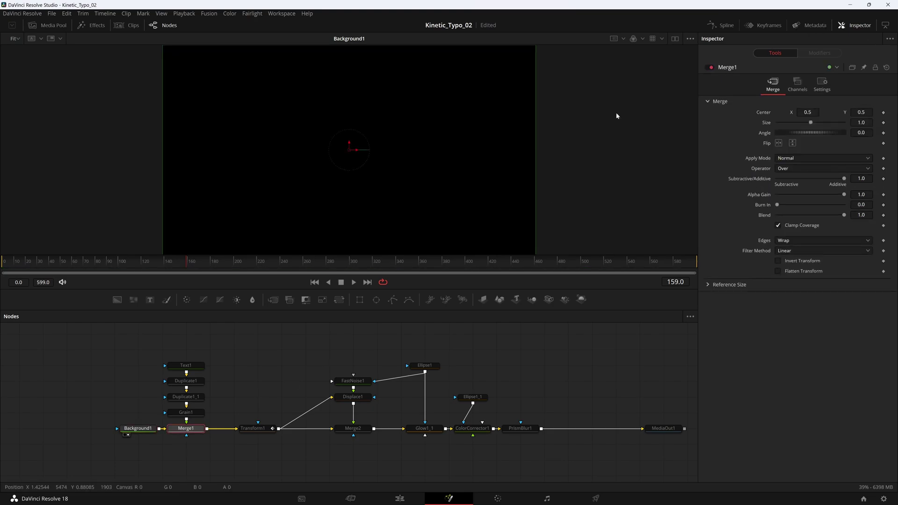
# Step: Enable the Text1 node, show Merge1 in an enlarged viewer, and open the text's layout settings
pyautogui.click(185, 365)
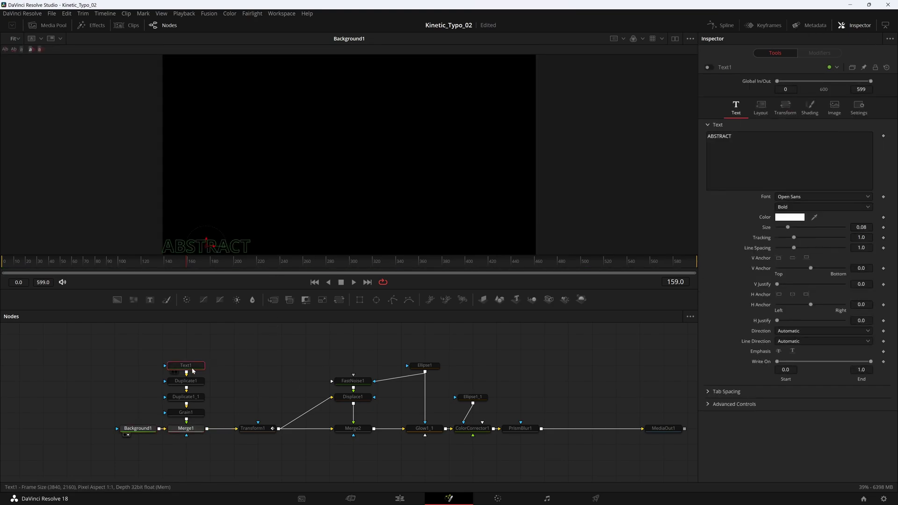
pyautogui.click(709, 69)
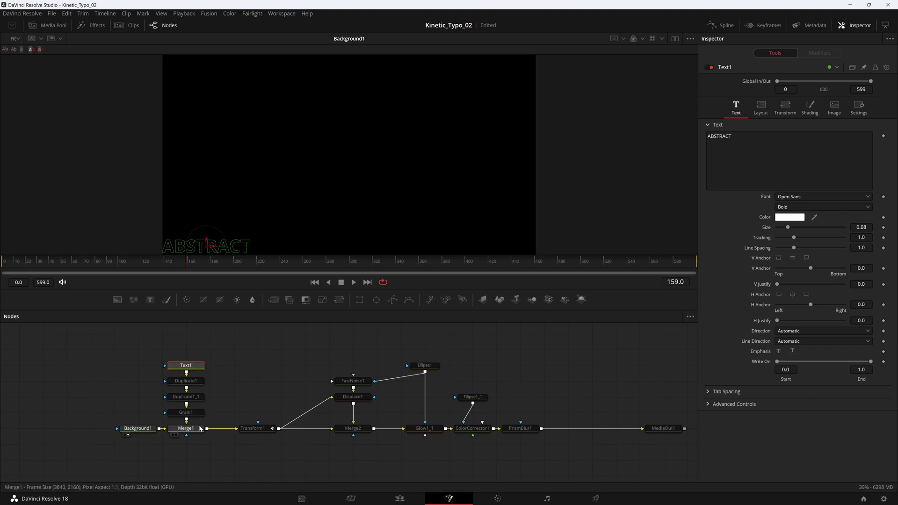
pyautogui.moveTo(200, 429); pyautogui.dragTo(325, 118)
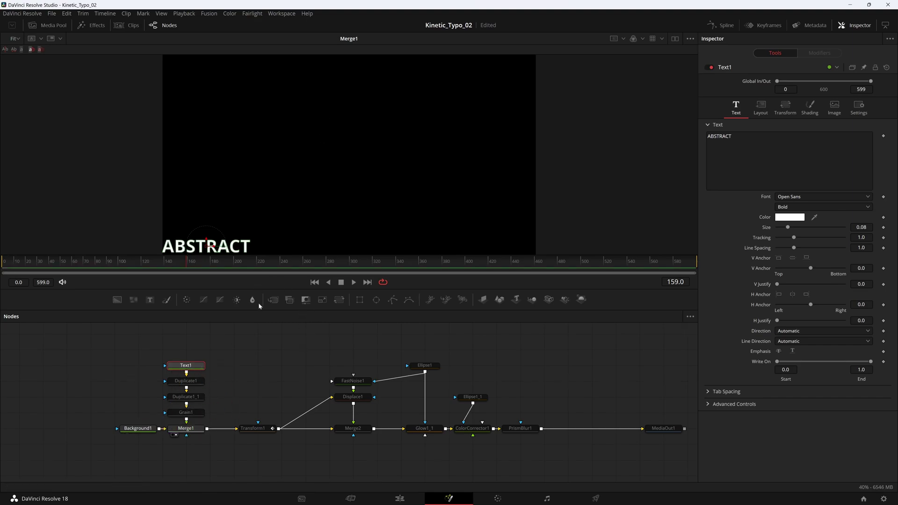
pyautogui.moveTo(269, 288); pyautogui.dragTo(269, 327)
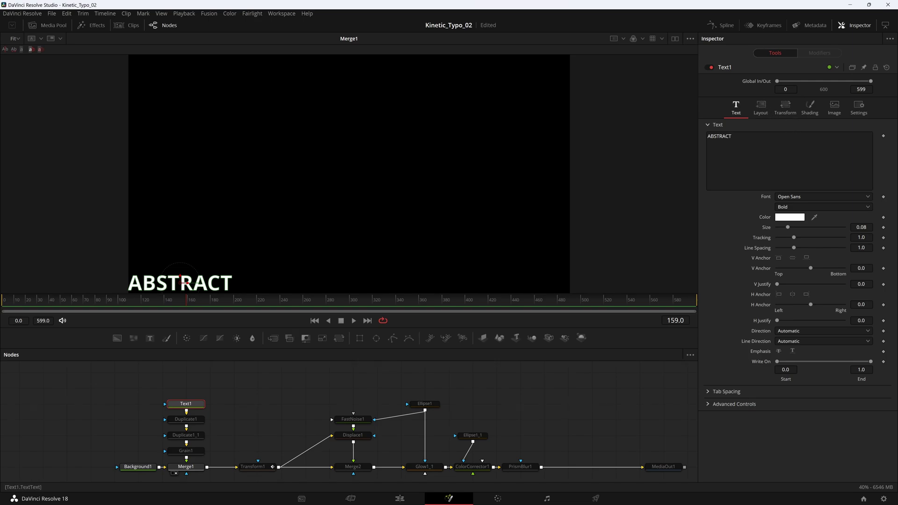
pyautogui.click(761, 107)
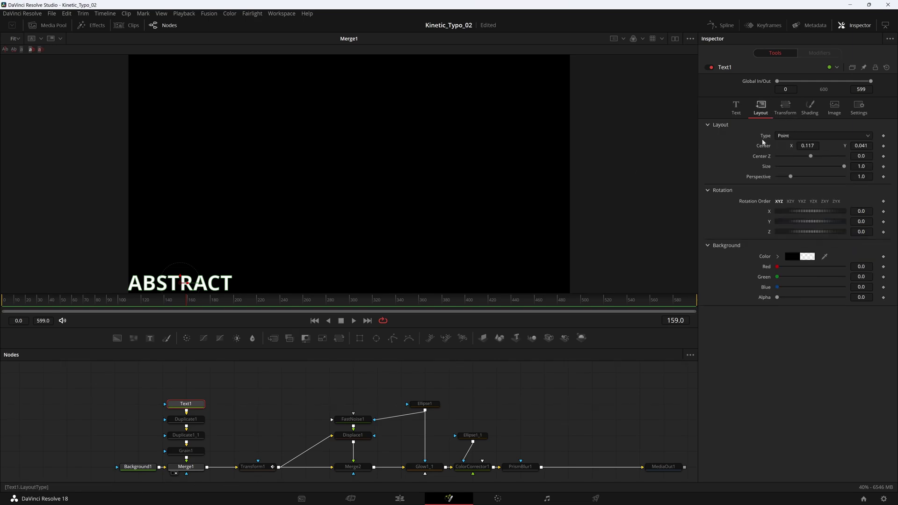
pyautogui.moveTo(180, 282)
pyautogui.mouseDown()
pyautogui.moveTo(228, 224)
pyautogui.moveTo(161, 277)
pyautogui.moveTo(179, 281)
pyautogui.mouseUp()
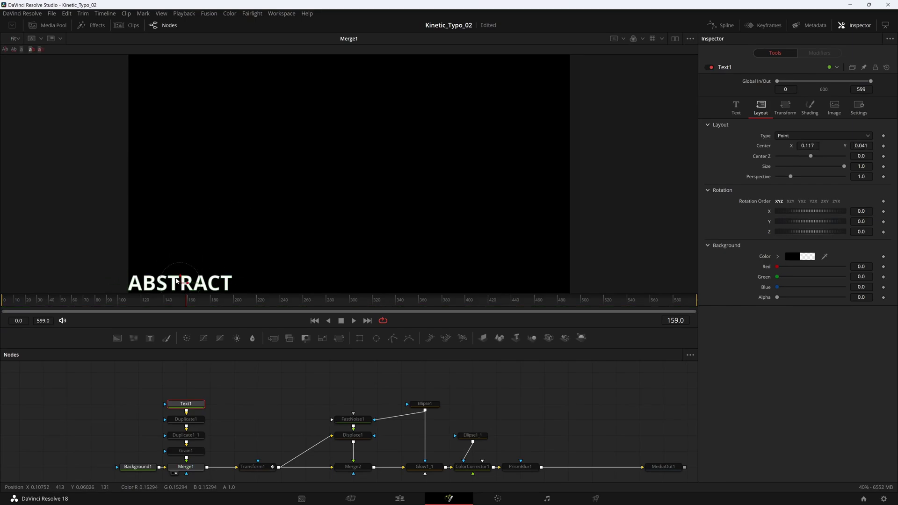
# Step: Enable the Duplicate1 node, try a different horizontal center for its copies, and undo that shift
pyautogui.click(186, 419)
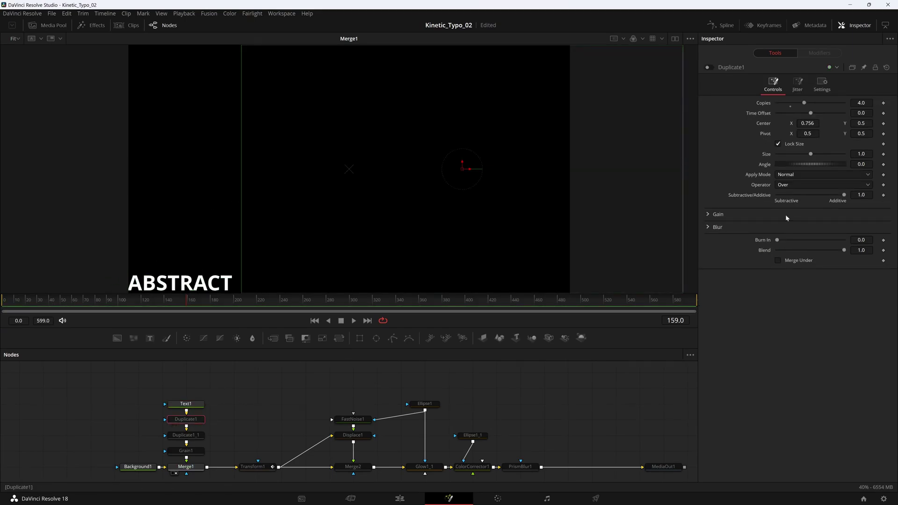
pyautogui.click(710, 68)
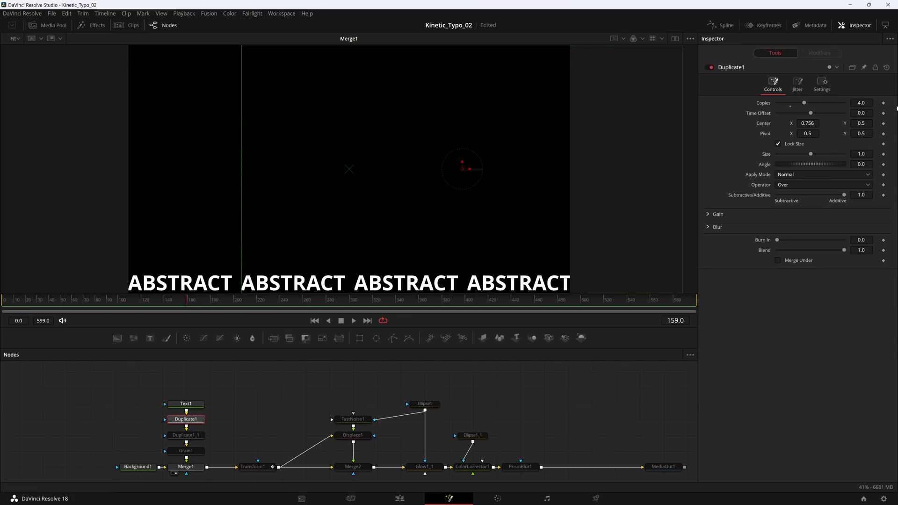
pyautogui.moveTo(808, 123)
pyautogui.mouseDown()
pyautogui.moveTo(731, 124)
pyautogui.moveTo(823, 123)
pyautogui.moveTo(795, 123)
pyautogui.mouseUp()
pyautogui.hotkey('ctrl', 'z')
# Step: Enable the Duplicate1_1 node and open the Grain1 node's settings
pyautogui.click(186, 435)
pyautogui.click(708, 67)
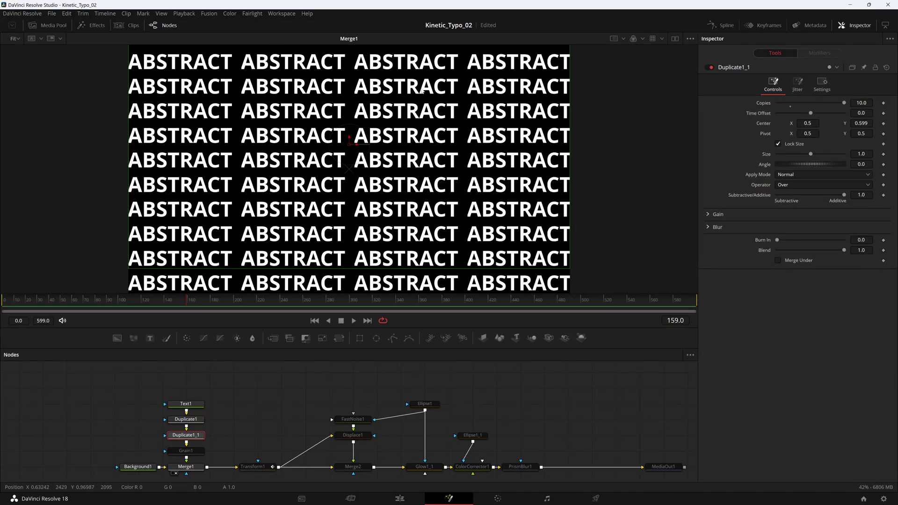
pyautogui.moveTo(260, 444); pyautogui.dragTo(241, 431)
pyautogui.click(166, 439)
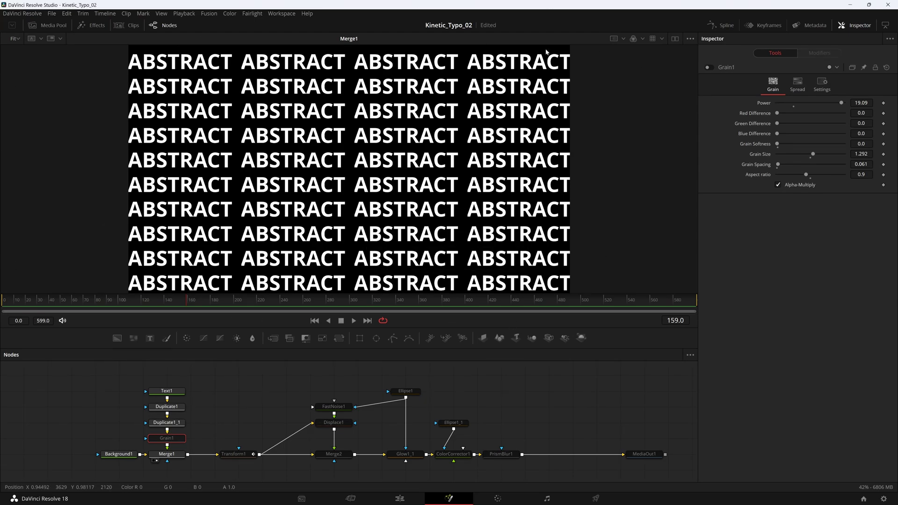
# Step: Show Transform1 in the viewer, enable it, and play its scrolling animation from frame 0
pyautogui.click(228, 461)
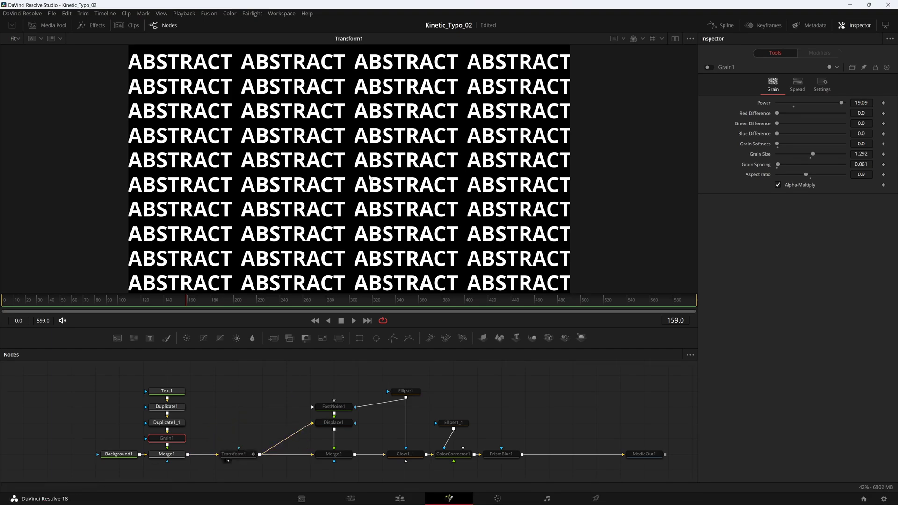
pyautogui.click(251, 451)
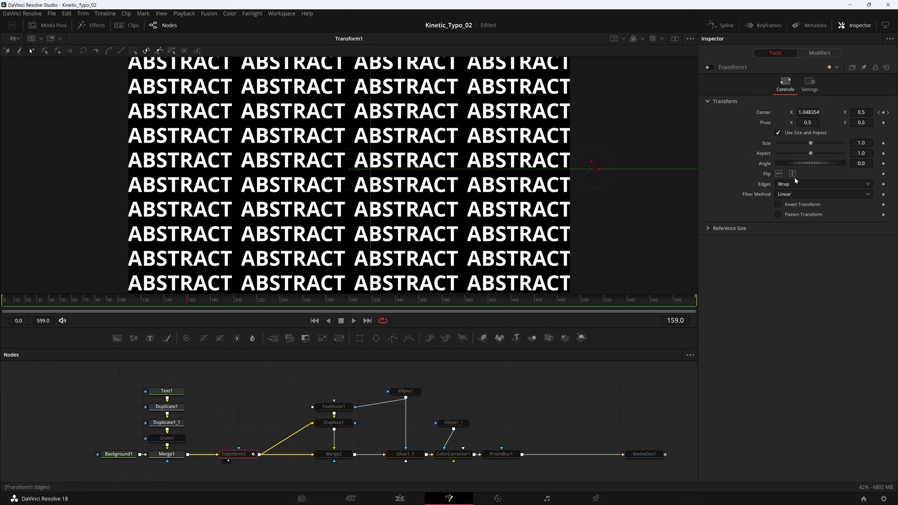
pyautogui.moveTo(175, 300); pyautogui.dragTo(0, 314)
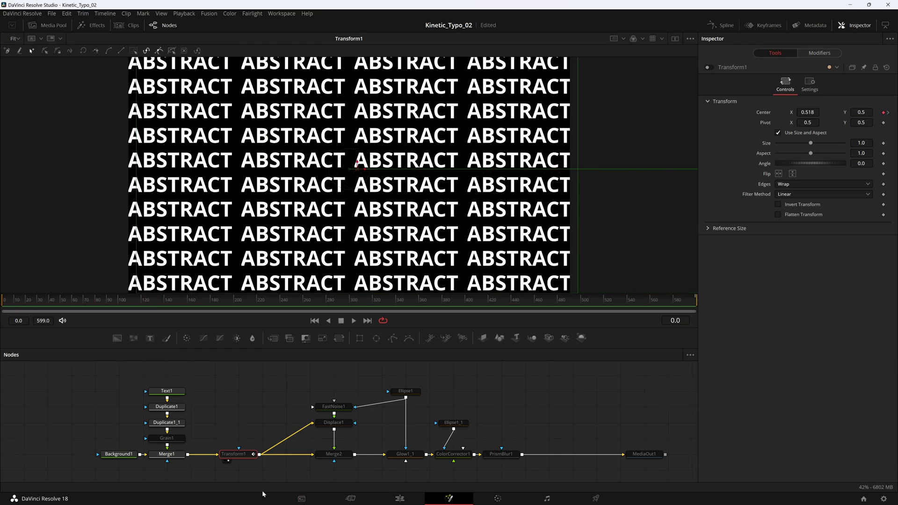
pyautogui.click(709, 67)
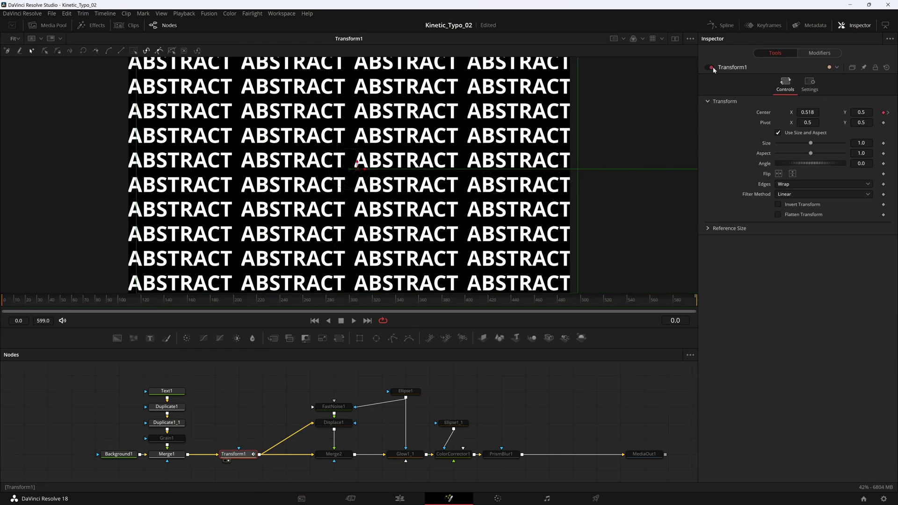
pyautogui.press('space')
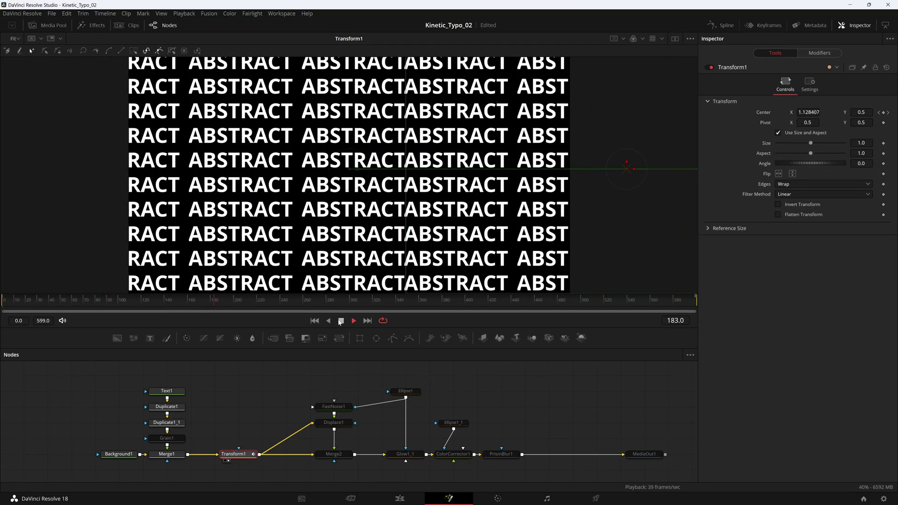
pyautogui.click(341, 321)
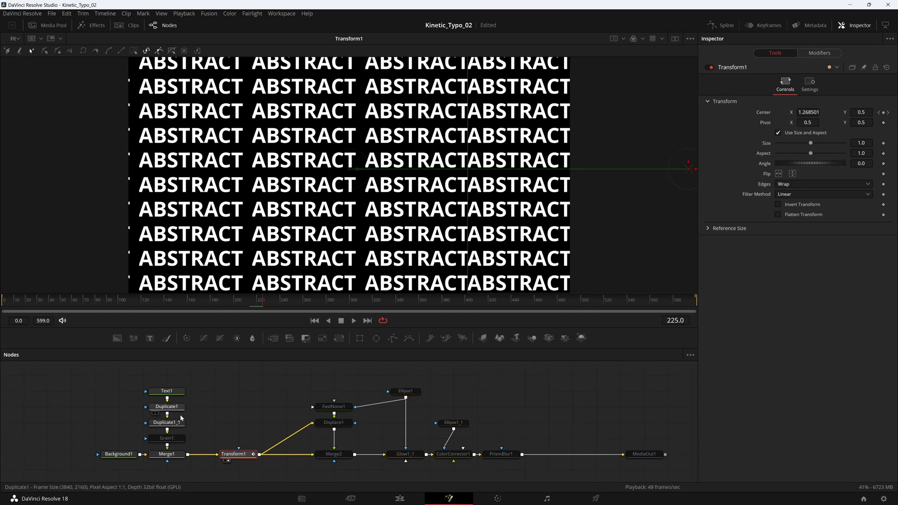
# Step: Set the Center X of the Duplicate1 node to 0.75
pyautogui.click(176, 424)
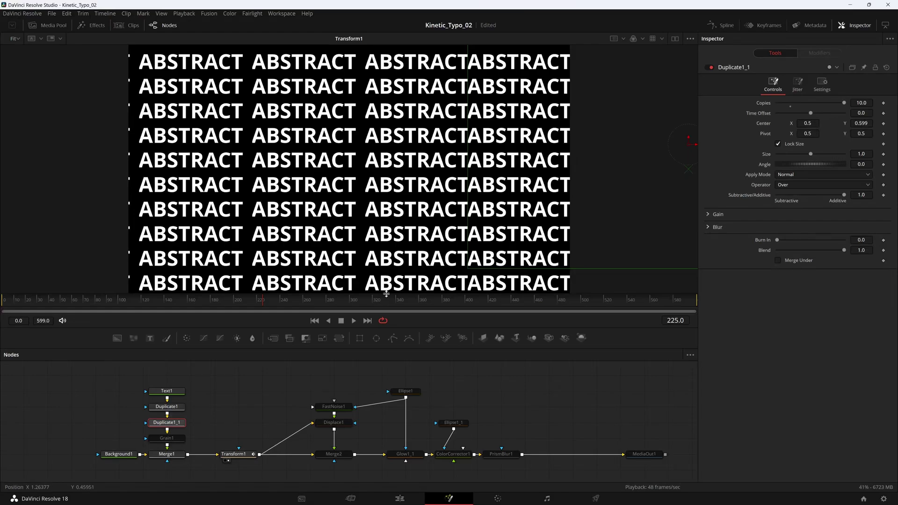
pyautogui.click(170, 408)
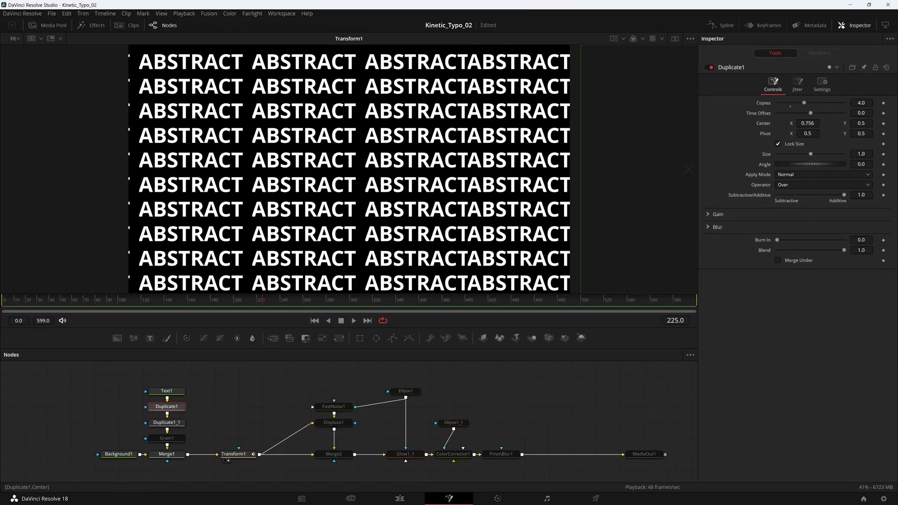
pyautogui.moveTo(808, 123); pyautogui.dragTo(805, 123)
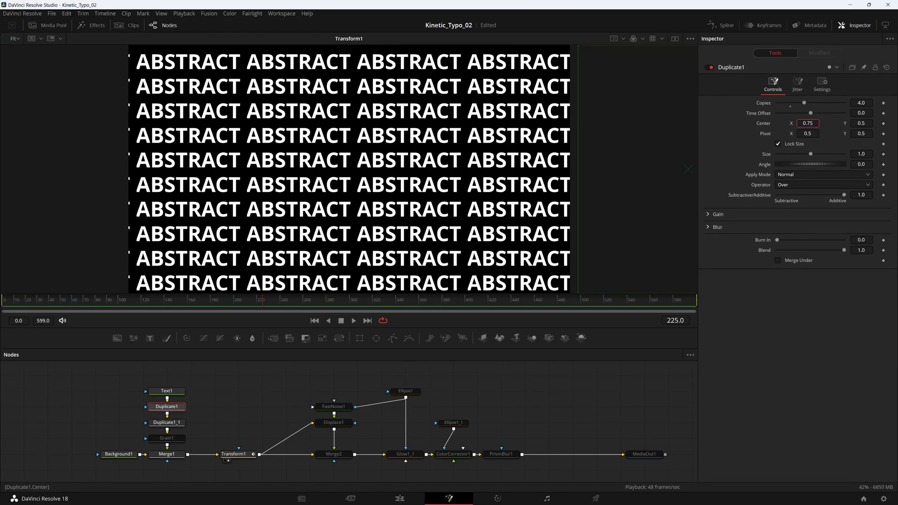
# Step: Try the Canvas edge mode on Transform1, check it at frame 0, and restore Wrap while scrubbing to frame 63
pyautogui.click(234, 455)
pyautogui.click(806, 187)
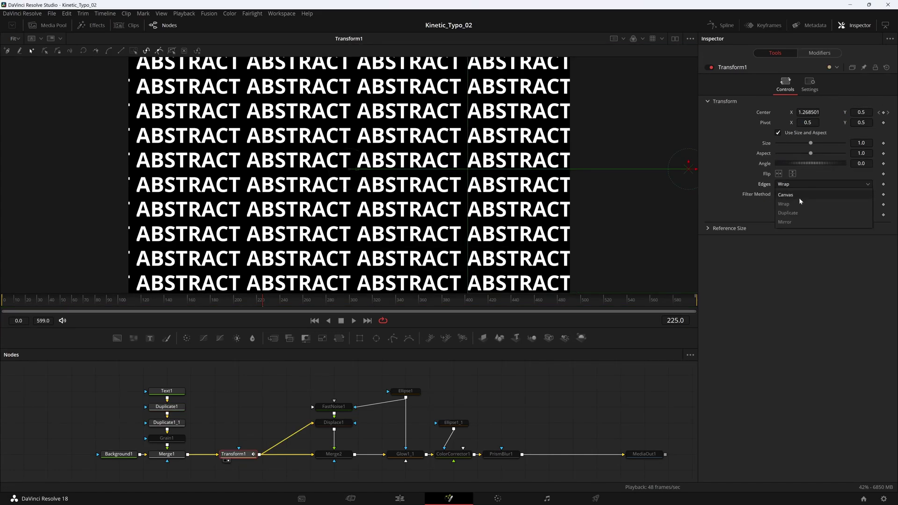
pyautogui.click(798, 201)
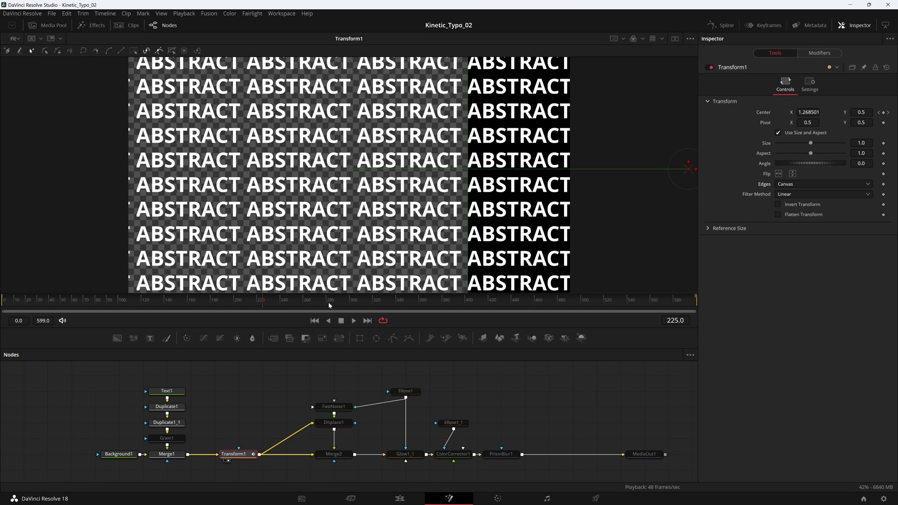
pyautogui.moveTo(263, 304); pyautogui.dragTo(4, 318)
pyautogui.click(819, 185)
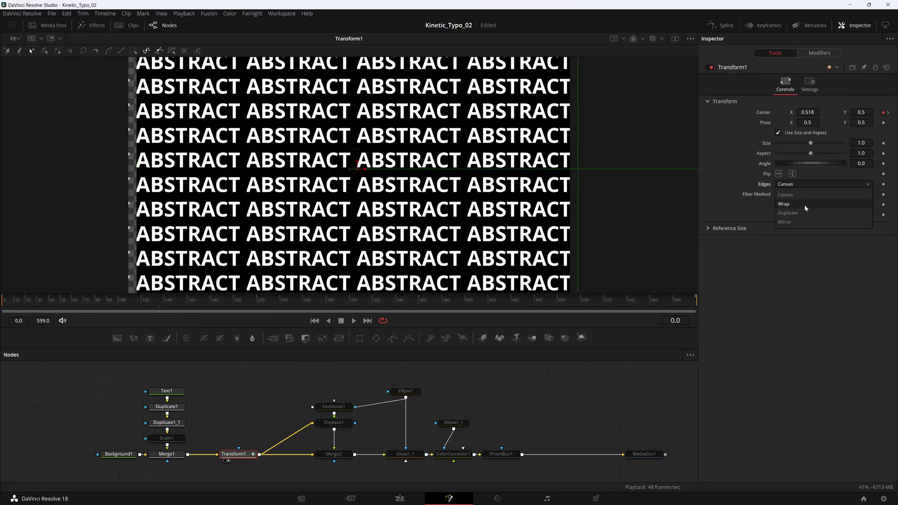
pyautogui.click(805, 205)
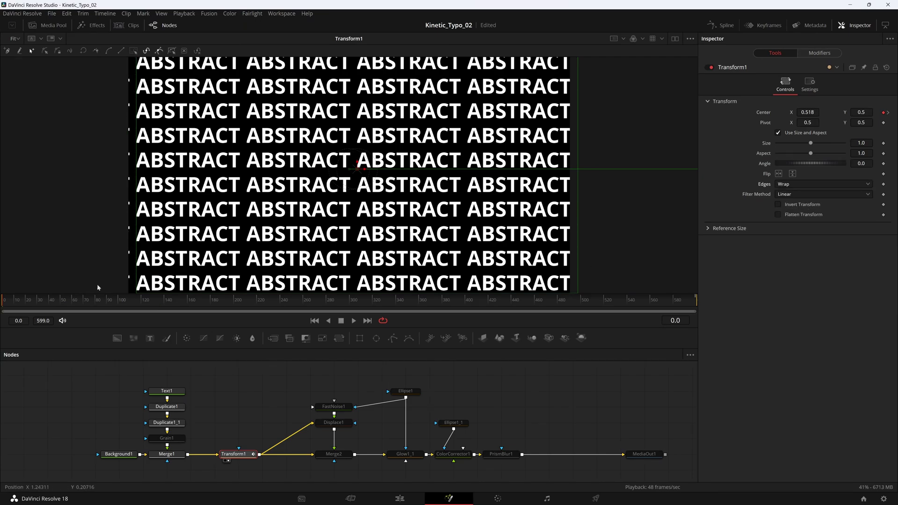
pyautogui.click(58, 307)
pyautogui.moveTo(58, 307); pyautogui.dragTo(78, 307)
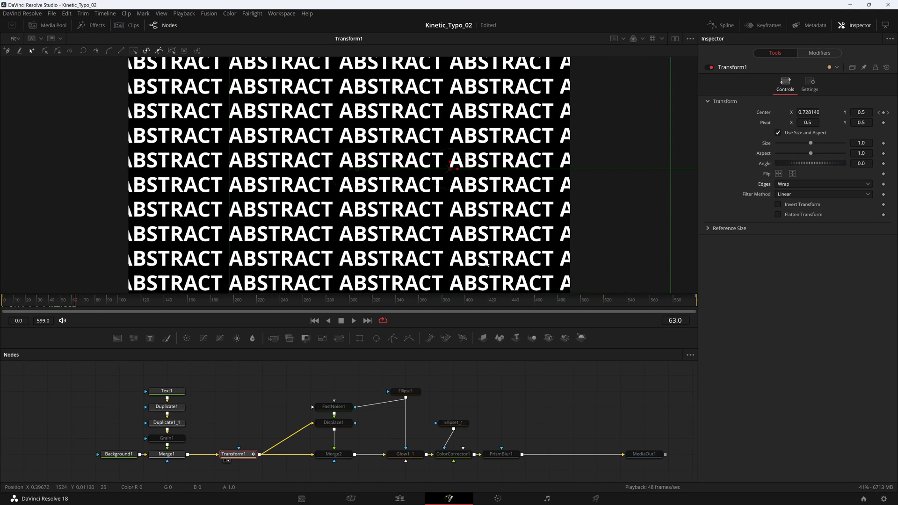
# Step: Try the Duplicate and Mirror edge modes on Transform1 with its Size reduced to 0.233
pyautogui.moveTo(811, 143)
pyautogui.mouseDown()
pyautogui.moveTo(779, 143)
pyautogui.moveTo(810, 143)
pyautogui.mouseUp()
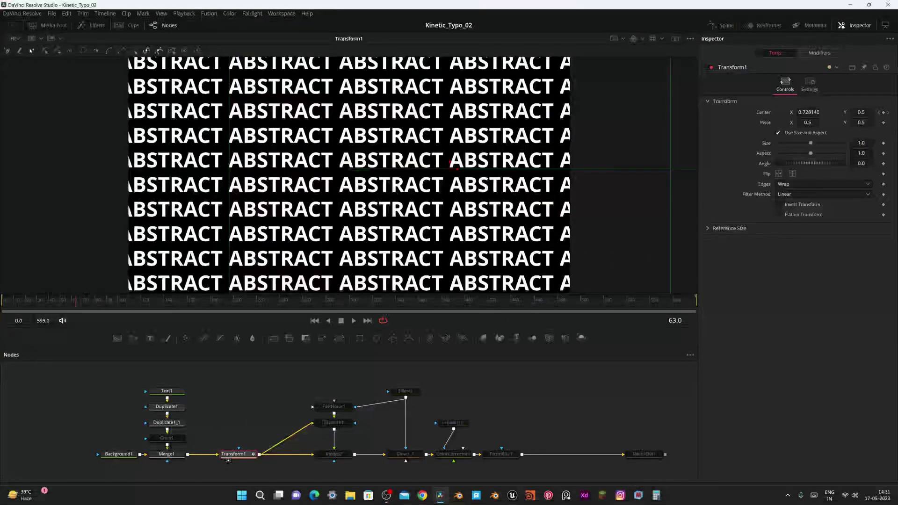
pyautogui.click(823, 185)
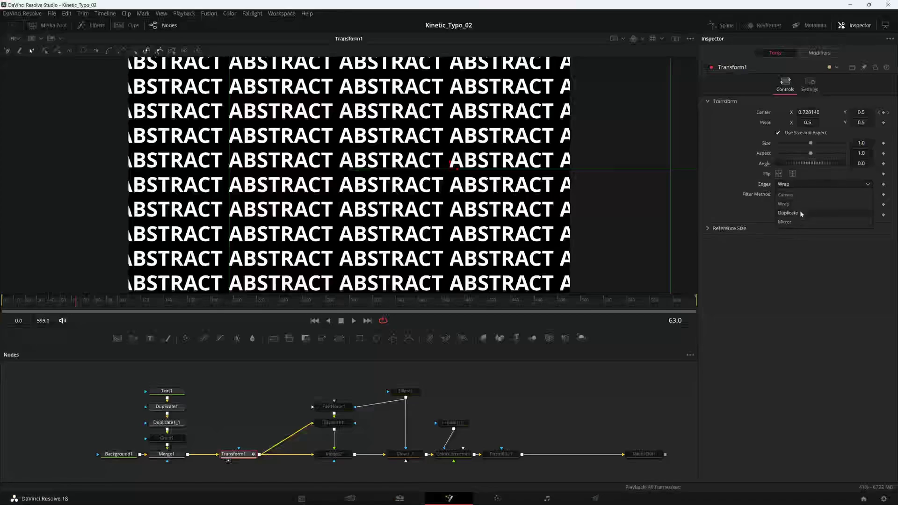
pyautogui.click(800, 211)
pyautogui.moveTo(861, 143); pyautogui.dragTo(503, 142)
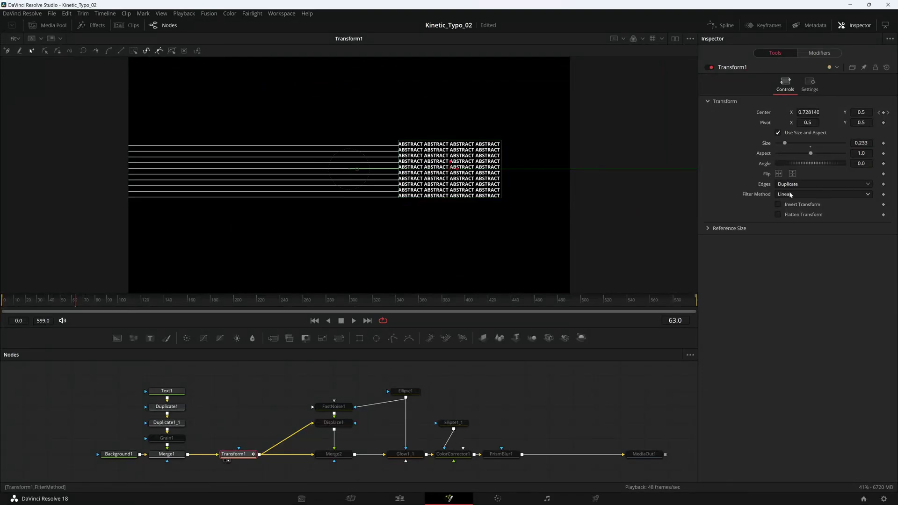
pyautogui.click(810, 184)
pyautogui.click(801, 220)
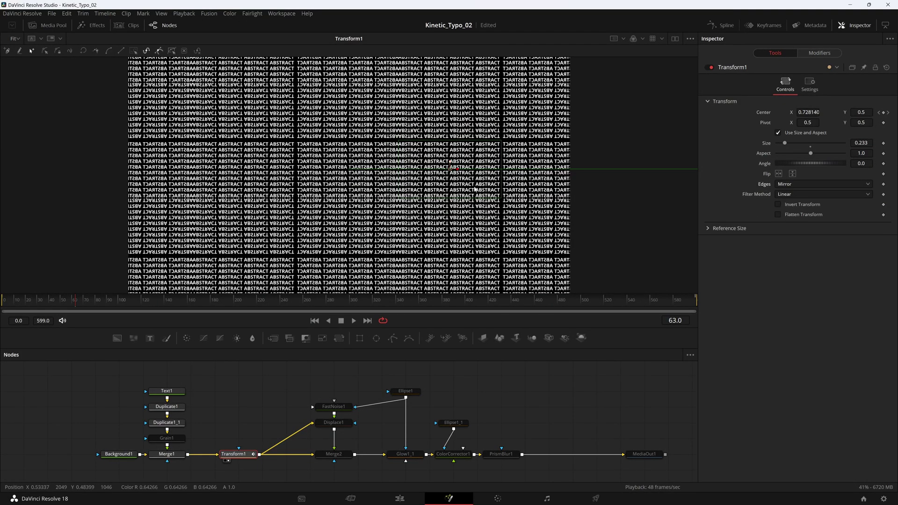
# Step: Return Transform1's Edges to Wrap and its Size to 1.0, and save the project
pyautogui.click(812, 186)
pyautogui.click(799, 206)
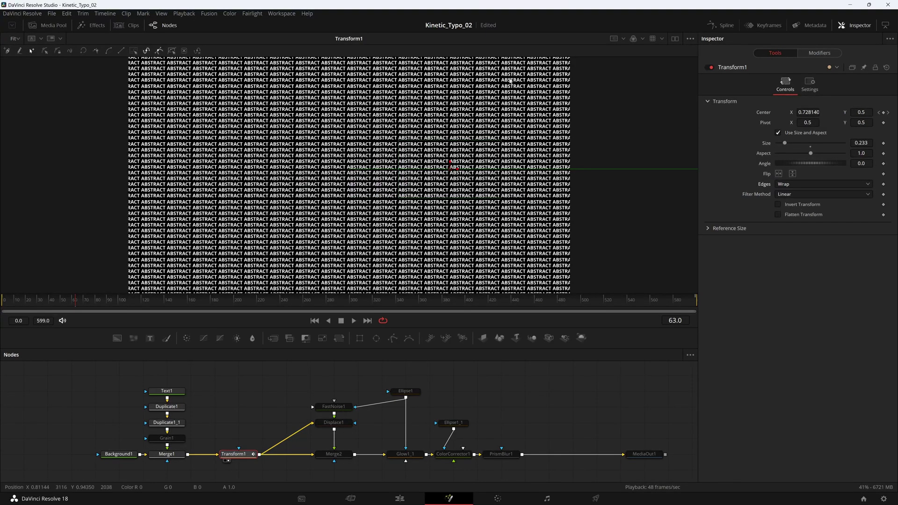
pyautogui.click(862, 143)
pyautogui.write('0.1')
pyautogui.press('Return')
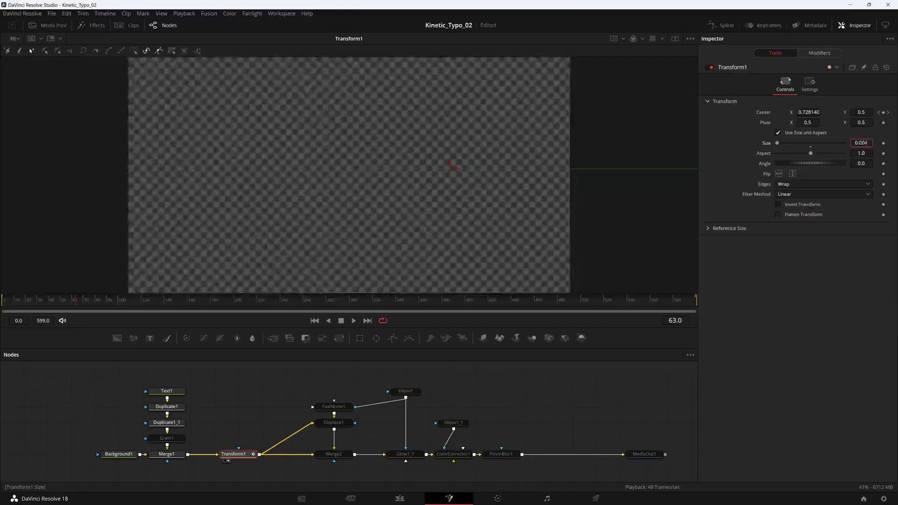
pyautogui.moveTo(861, 142); pyautogui.dragTo(880, 142)
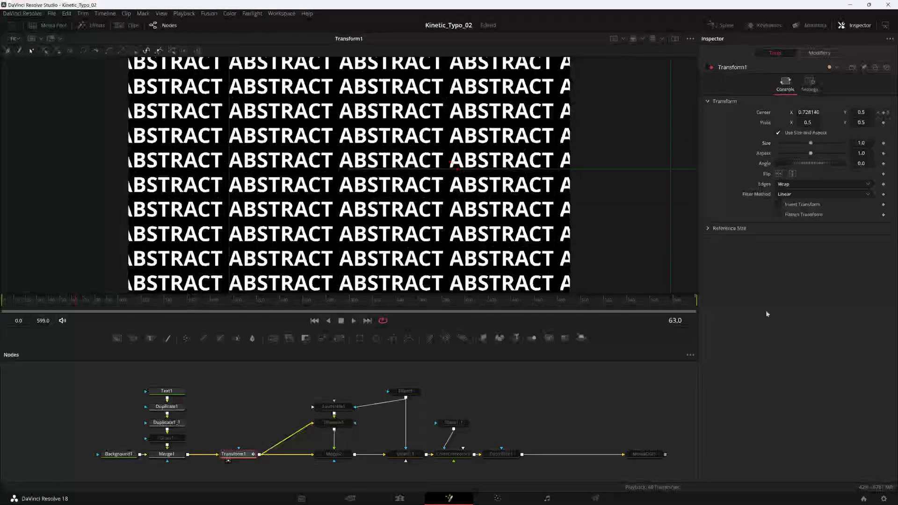
pyautogui.hotkey('ctrl', 's')
# Step: Compare Transform1's scrolling text at frames 0 and 599, play the loop, and return to frame 0
pyautogui.moveTo(68, 302); pyautogui.dragTo(0, 325)
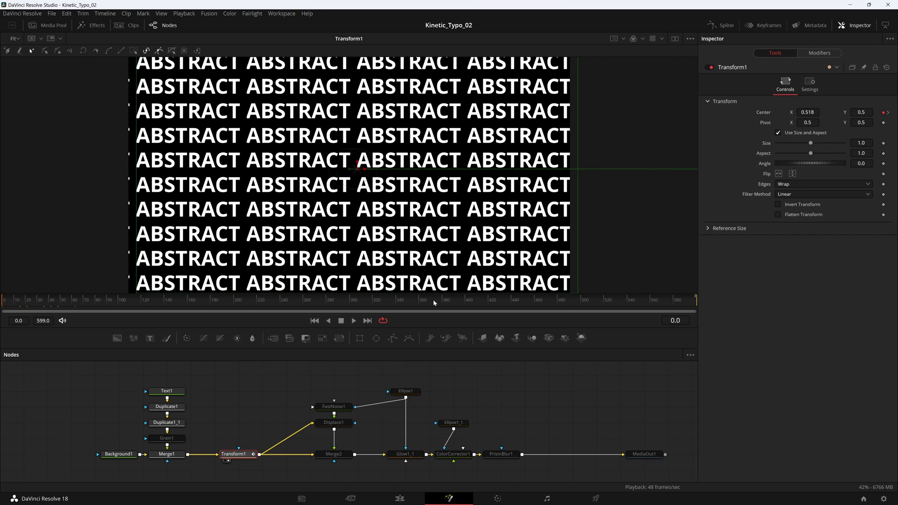
pyautogui.moveTo(41, 301); pyautogui.dragTo(699, 324)
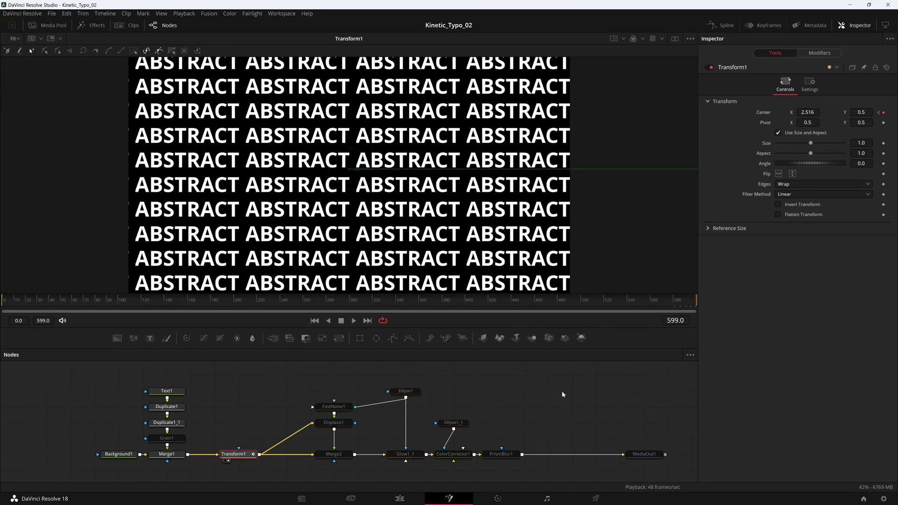
pyautogui.click(353, 320)
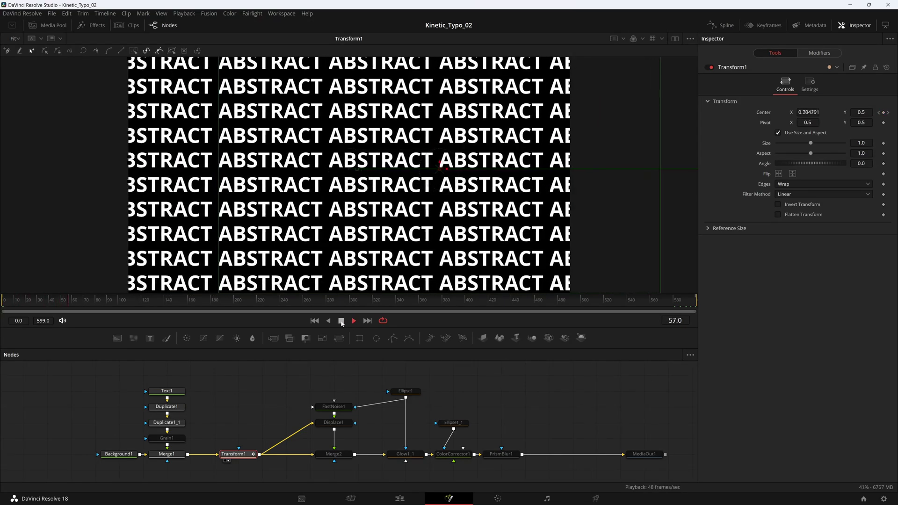
pyautogui.click(341, 321)
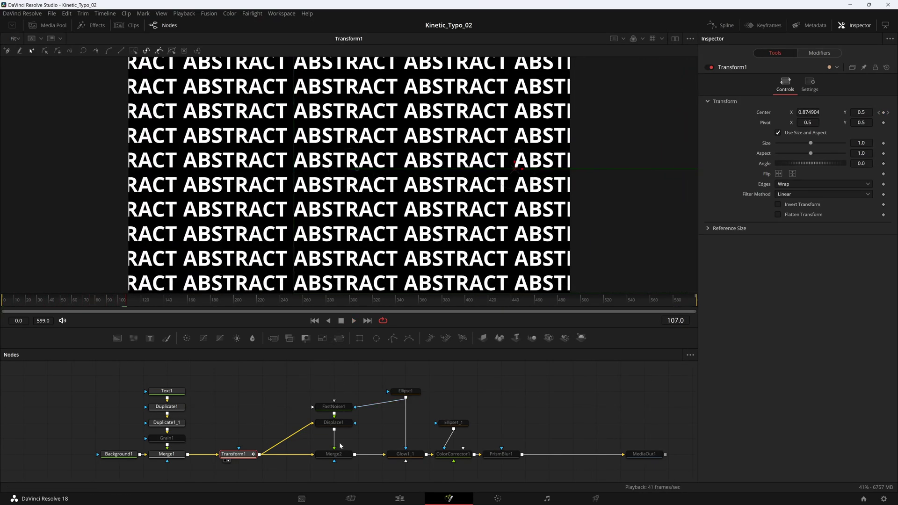
pyautogui.moveTo(357, 429); pyautogui.dragTo(330, 422)
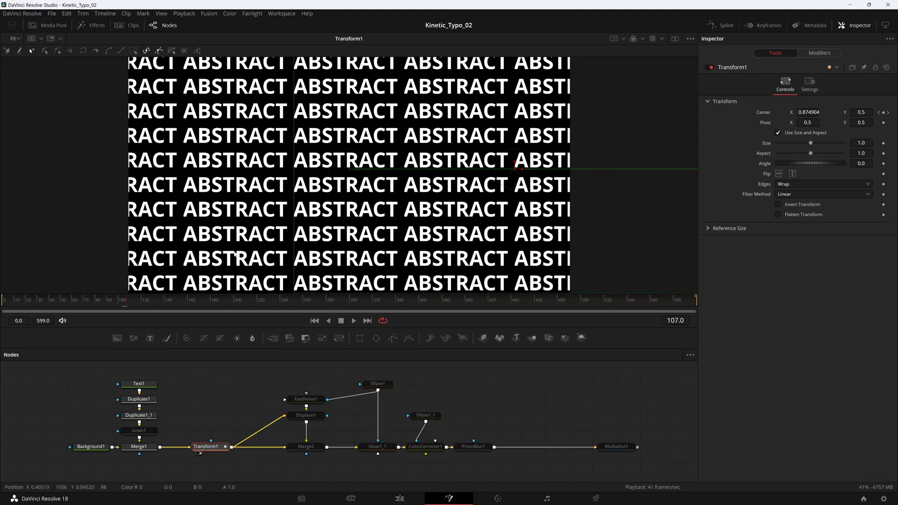
pyautogui.click(16, 300)
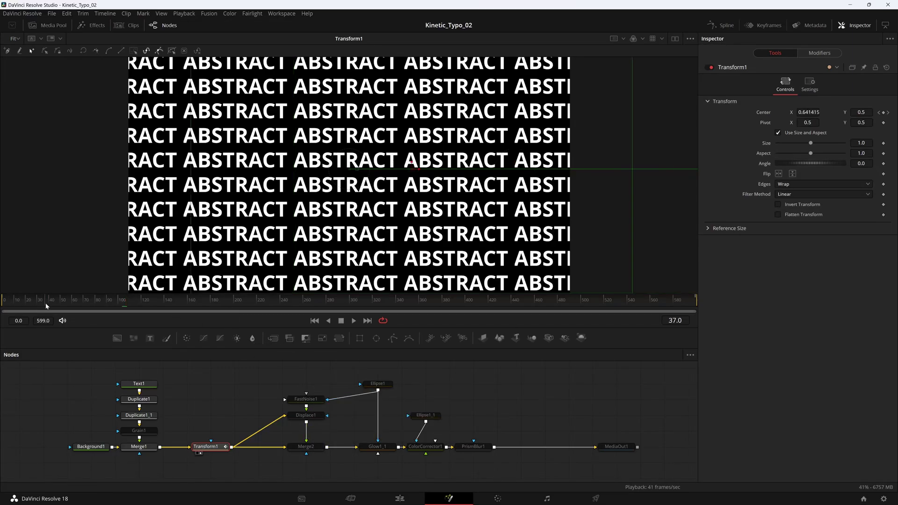
pyautogui.moveTo(9, 321); pyautogui.dragTo(2, 321)
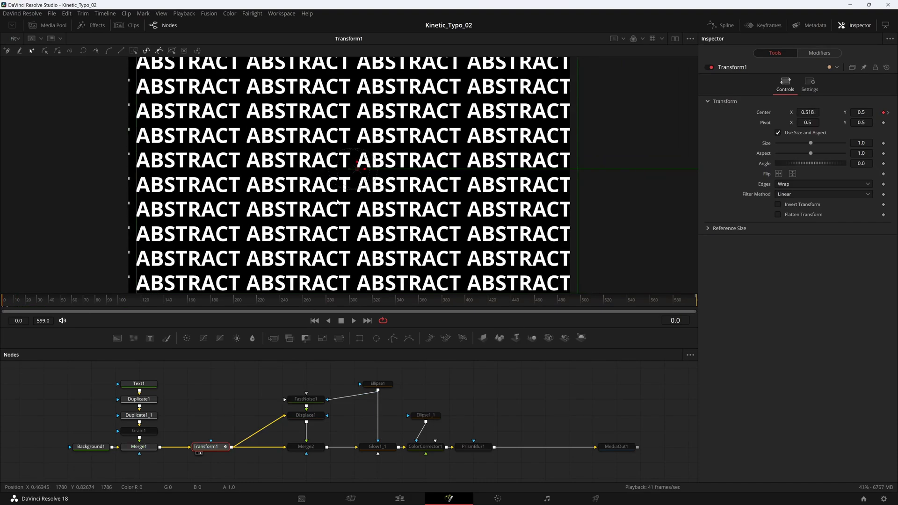
# Step: Enable Merge2 and show it in the viewer, and open a second viewer with FastNoise1 selected
pyautogui.click(295, 453)
pyautogui.click(307, 448)
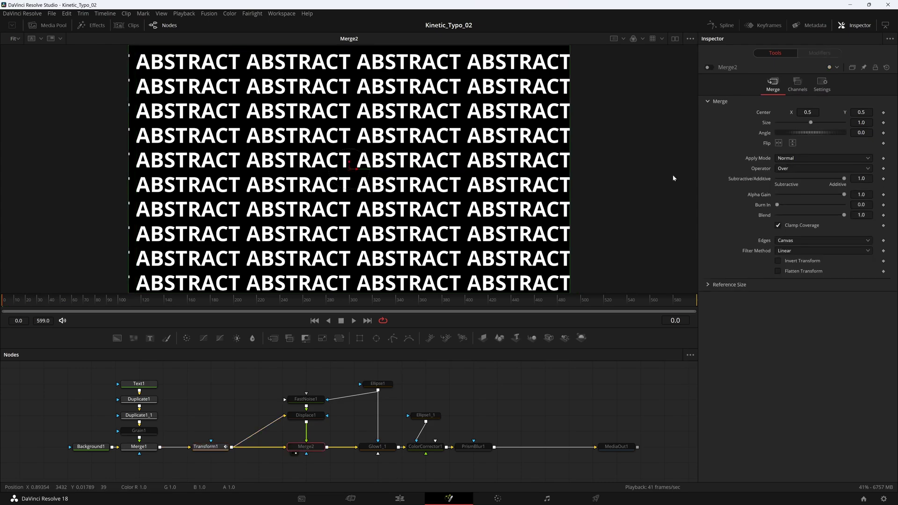
pyautogui.click(306, 399)
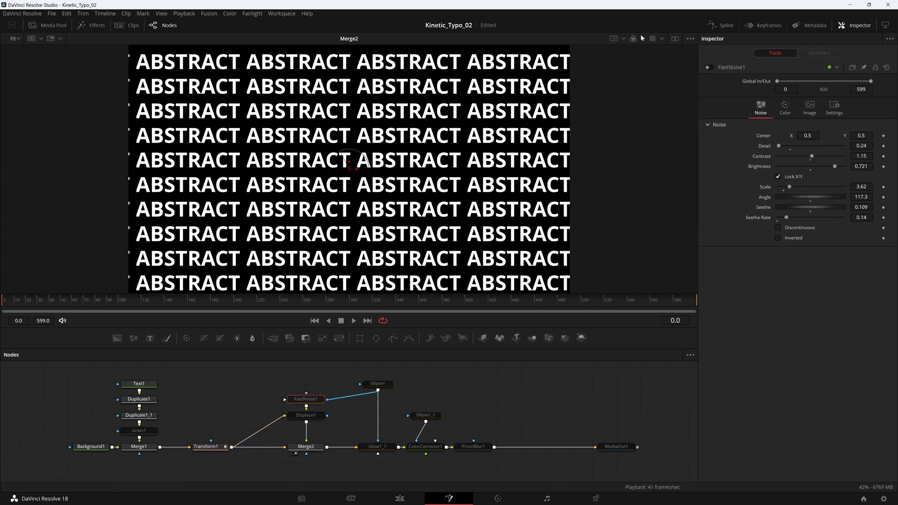
pyautogui.click(675, 39)
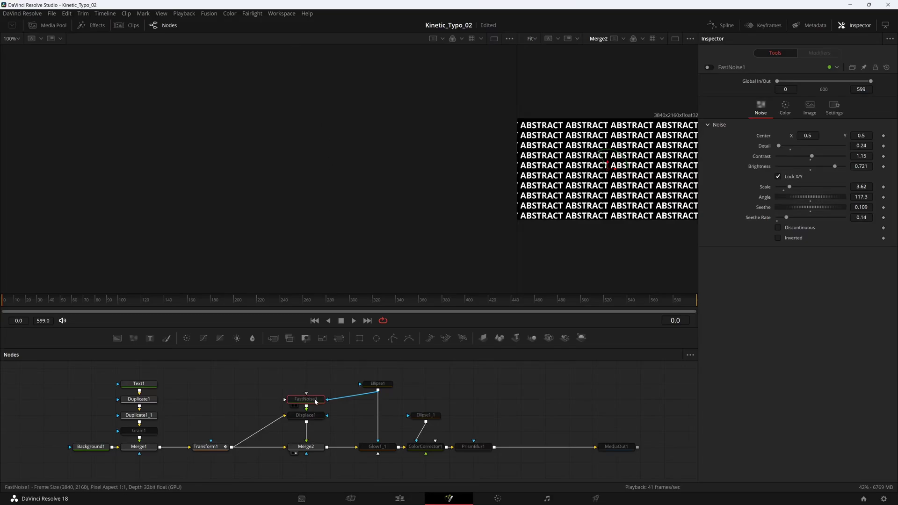
# Step: Enable FastNoise1, show it in the empty viewer, and play its animation before returning to frame 0
pyautogui.click(710, 68)
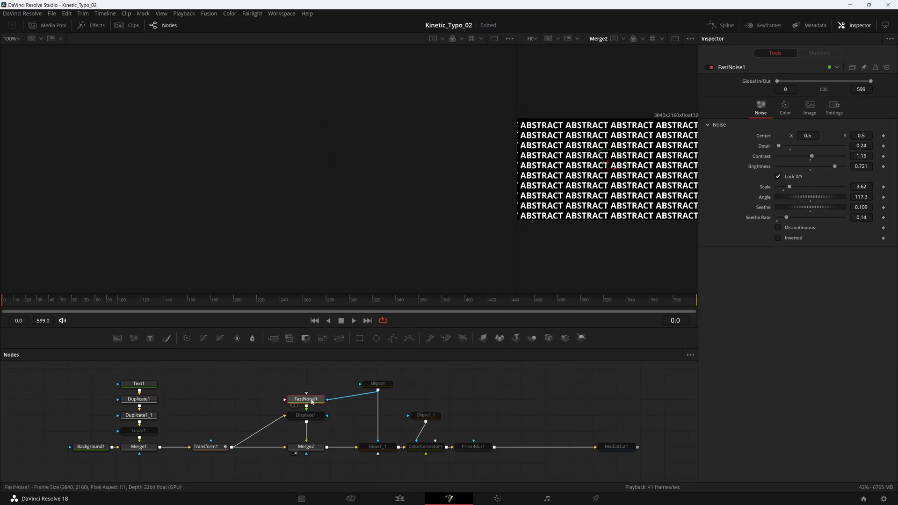
pyautogui.moveTo(310, 400); pyautogui.dragTo(329, 198)
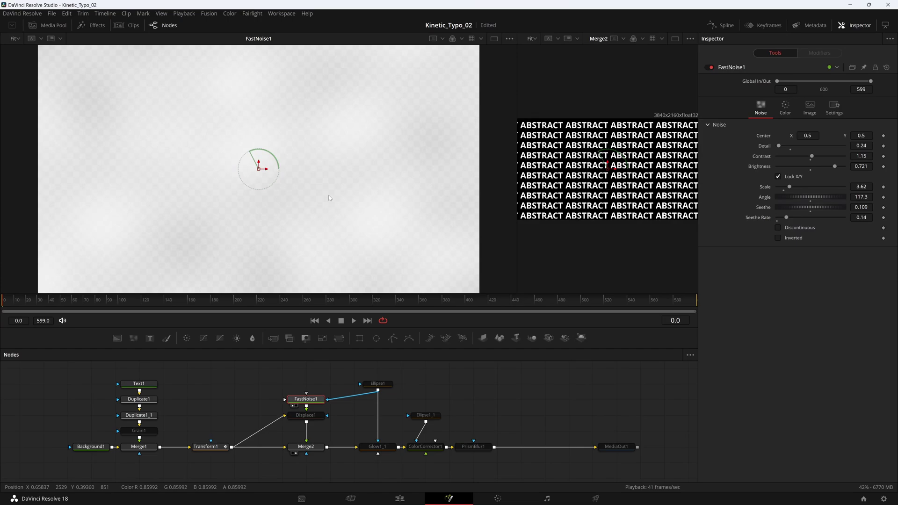
pyautogui.moveTo(366, 180); pyautogui.dragTo(364, 182)
pyautogui.click(354, 321)
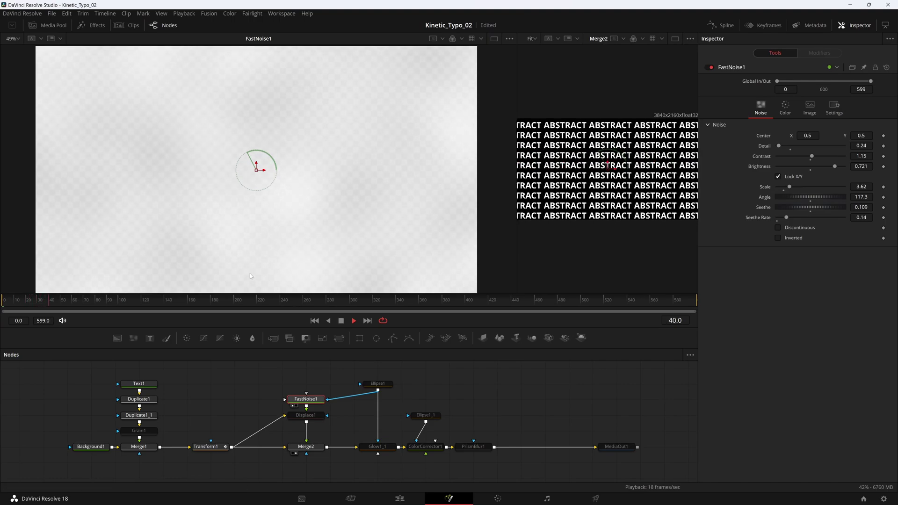
pyautogui.press('space')
pyautogui.press('Home')
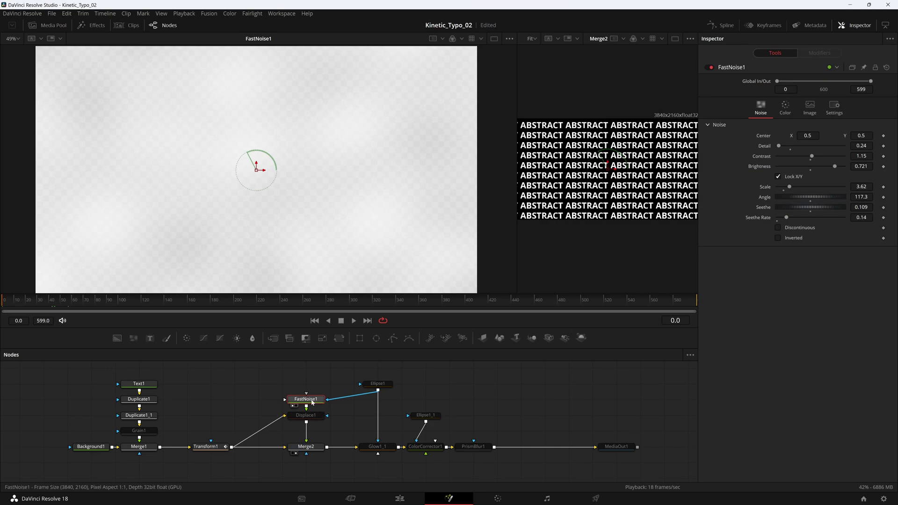
# Step: Enable the Ellipse1 node that masks FastNoise1 and scrub the masked noise back to frame 0
pyautogui.click(378, 384)
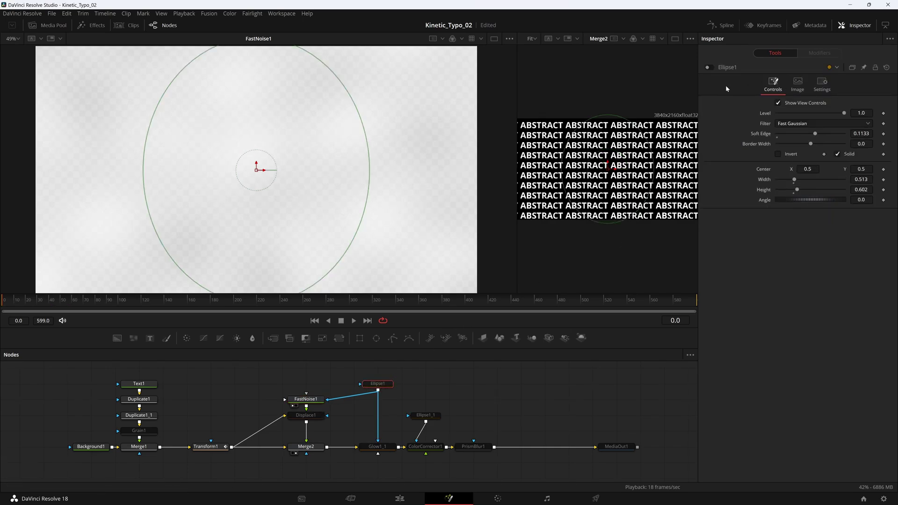
pyautogui.click(709, 68)
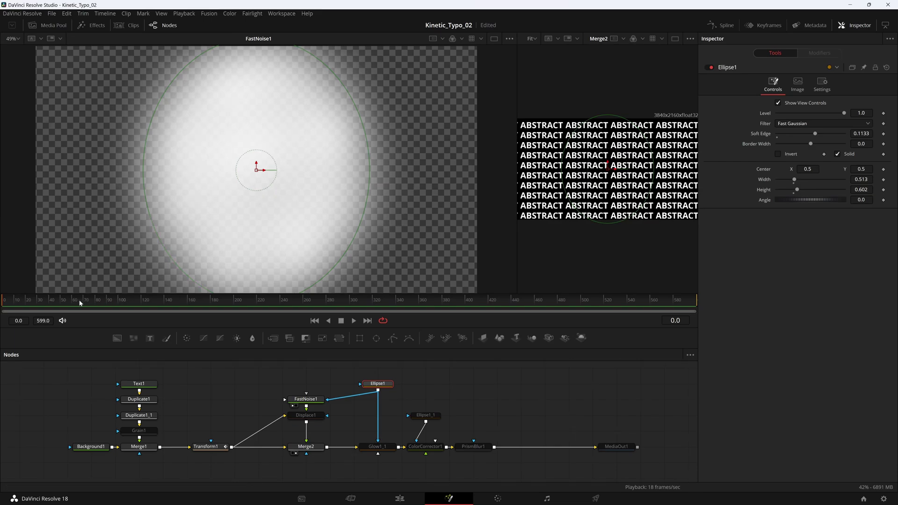
pyautogui.moveTo(80, 301); pyautogui.dragTo(1, 315)
# Step: Add a separate, unconnected Ellipse mask node as a demonstration and delete it
pyautogui.moveTo(378, 342); pyautogui.dragTo(425, 369)
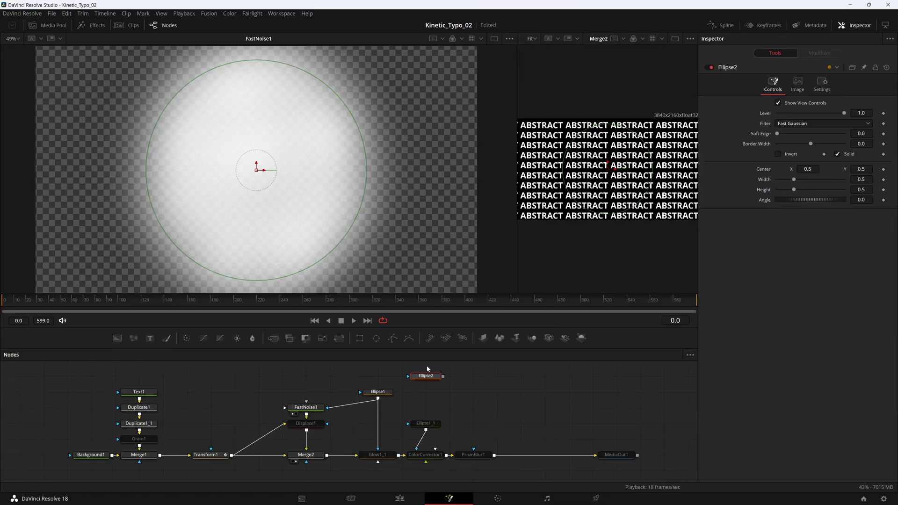
pyautogui.press('Delete')
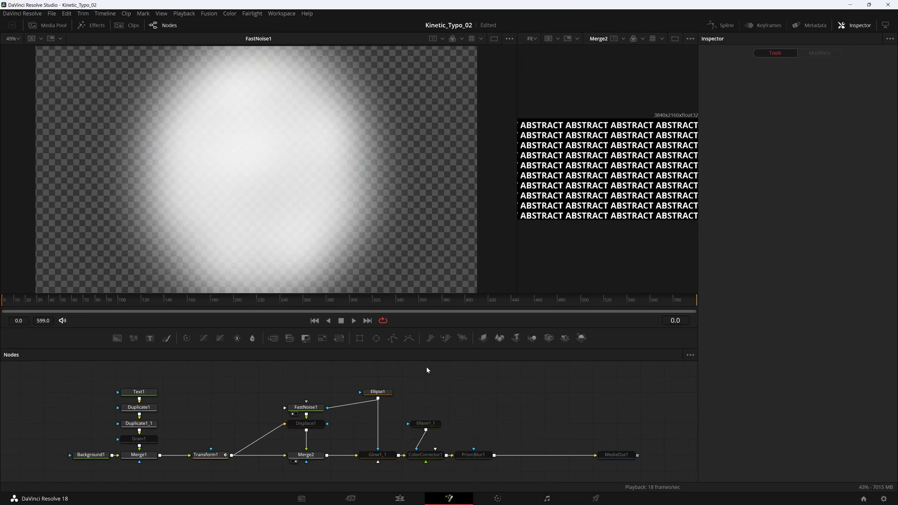
# Step: Enable Displace1 and show its output in the larger viewer beside Merge2
pyautogui.click(311, 423)
pyautogui.click(708, 67)
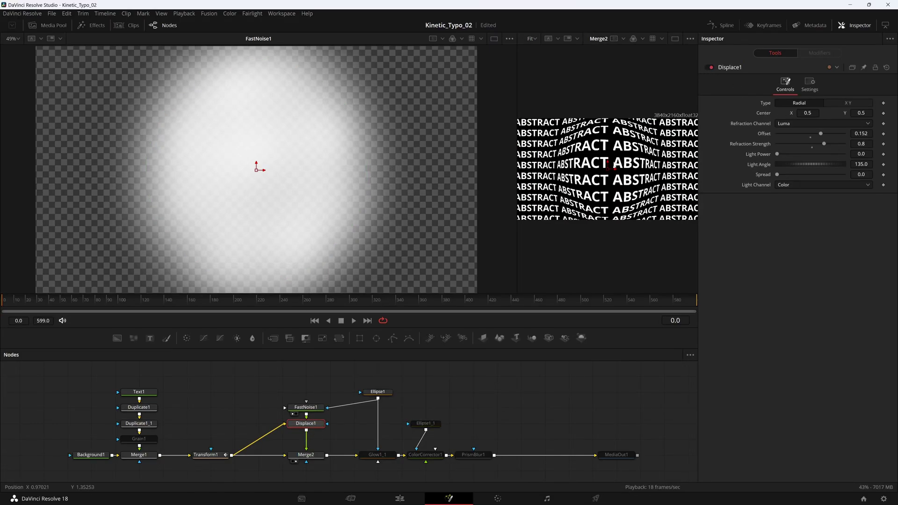
pyautogui.press('1')
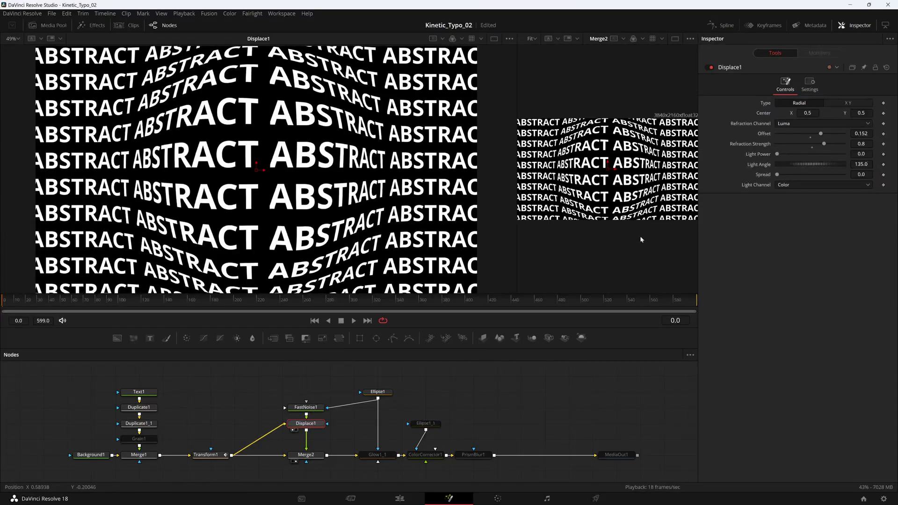
# Step: Show FastNoise1, Displace1 and Transform1 in turn in the larger viewer to compare the displacement's inputs and output
pyautogui.moveTo(310, 408); pyautogui.dragTo(313, 262)
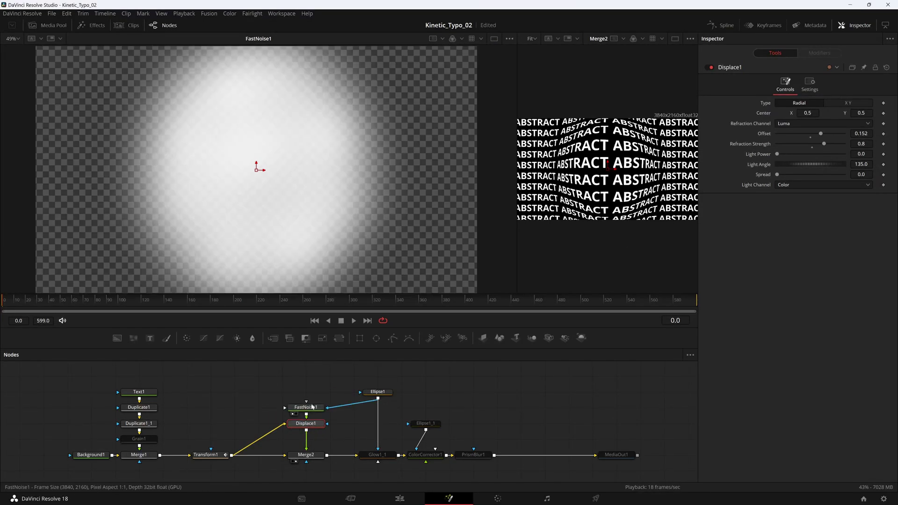
pyautogui.press('1')
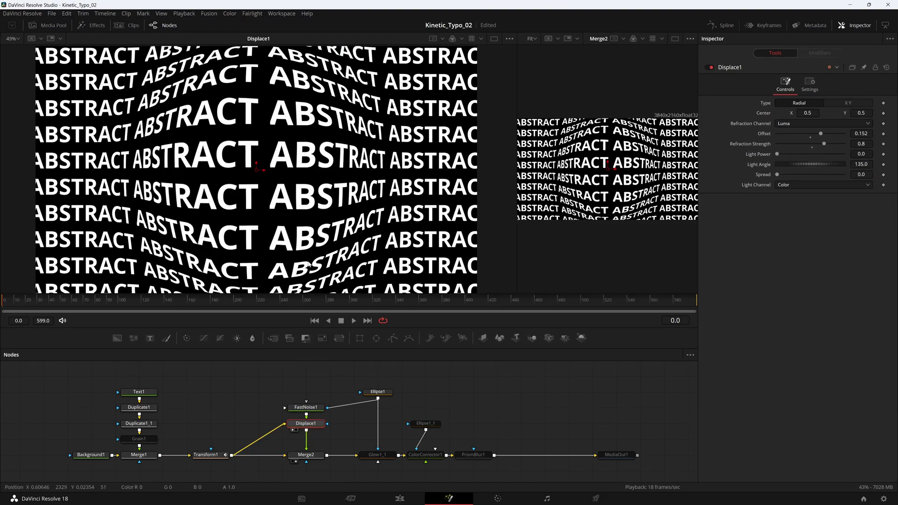
pyautogui.moveTo(218, 458); pyautogui.dragTo(234, 262)
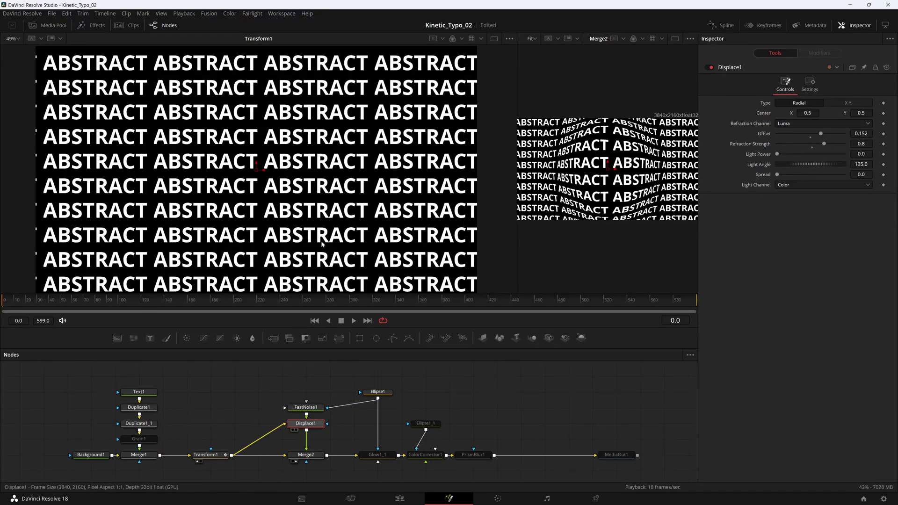
# Step: Move FastNoise1 higher above Displace1, compare both nodes in the larger viewer, and inspect the Transform1 and Displace1 settings
pyautogui.press('1')
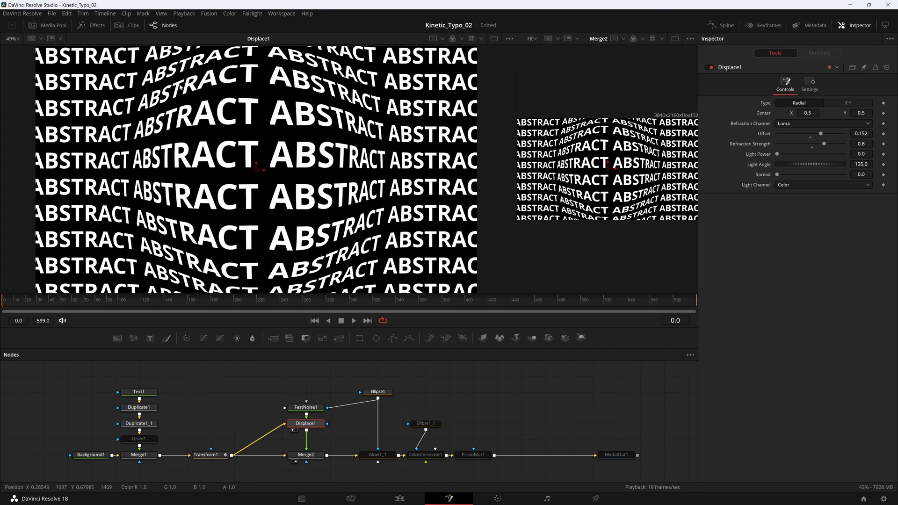
pyautogui.moveTo(307, 408); pyautogui.dragTo(305, 215)
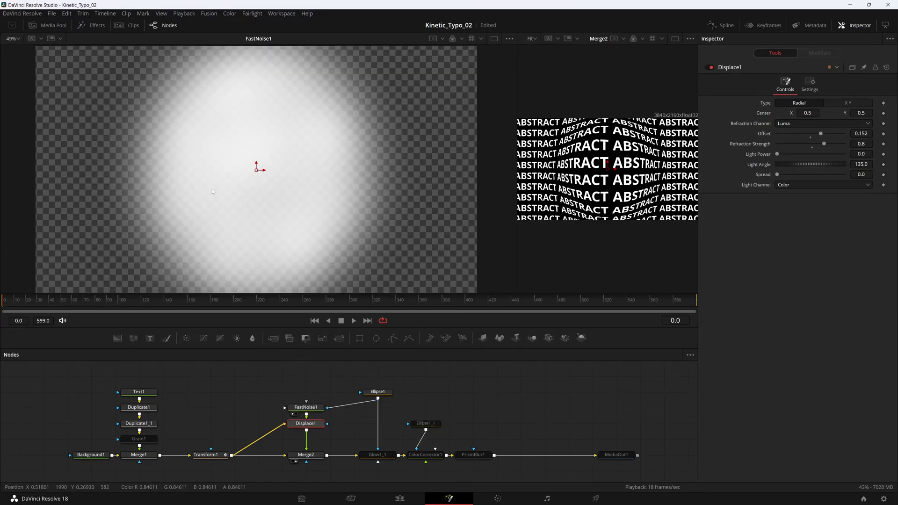
pyautogui.moveTo(306, 407); pyautogui.dragTo(306, 392)
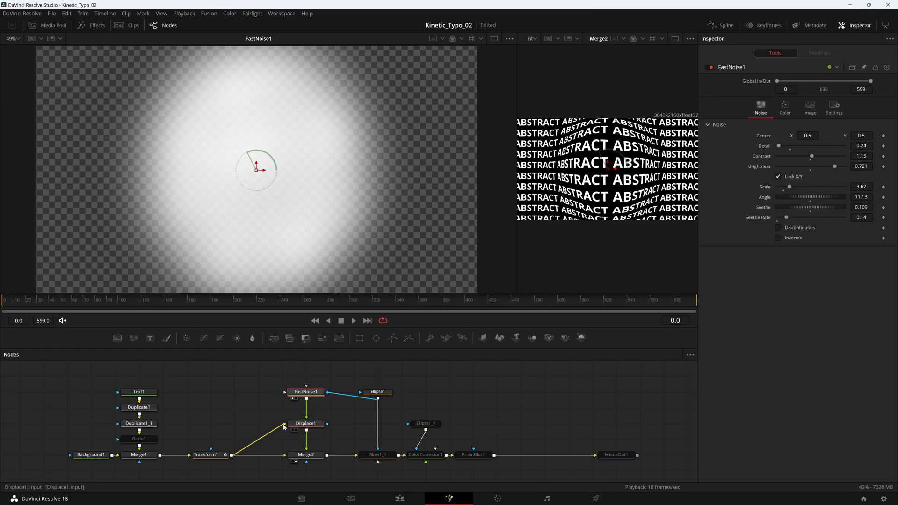
pyautogui.click(211, 459)
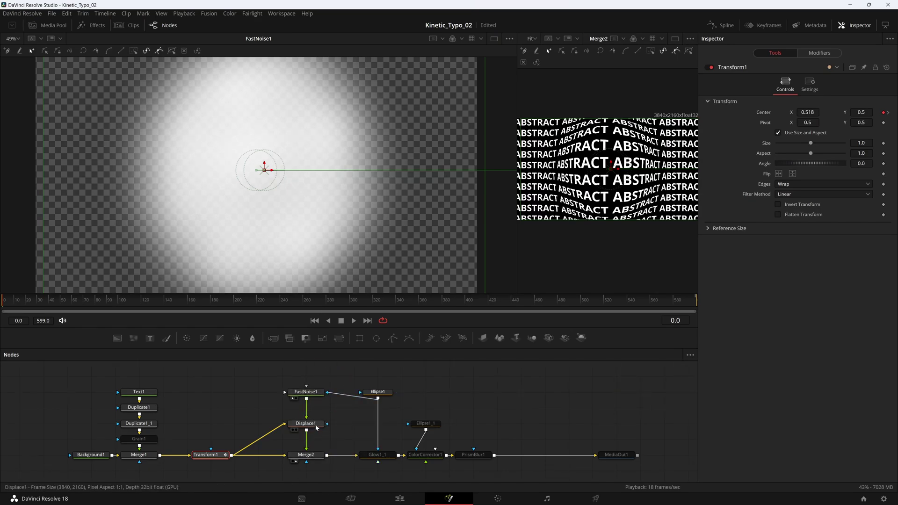
pyautogui.click(292, 429)
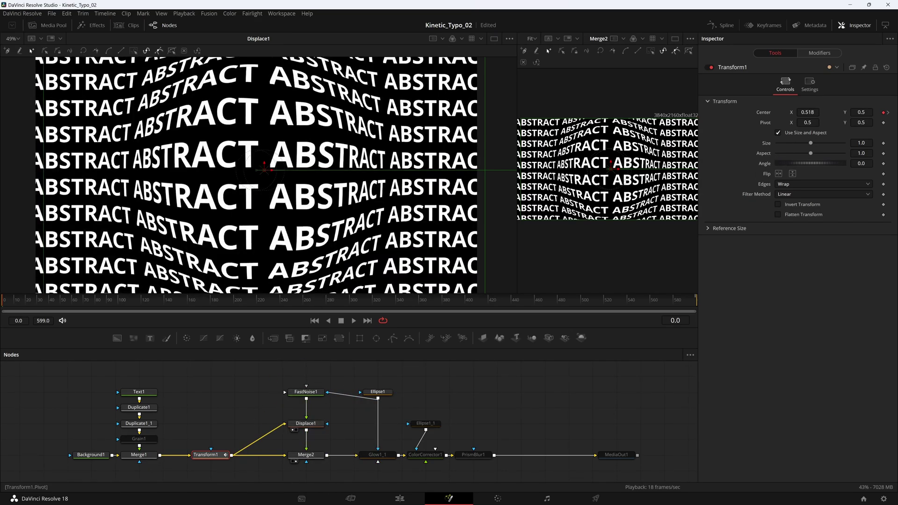
pyautogui.click(306, 423)
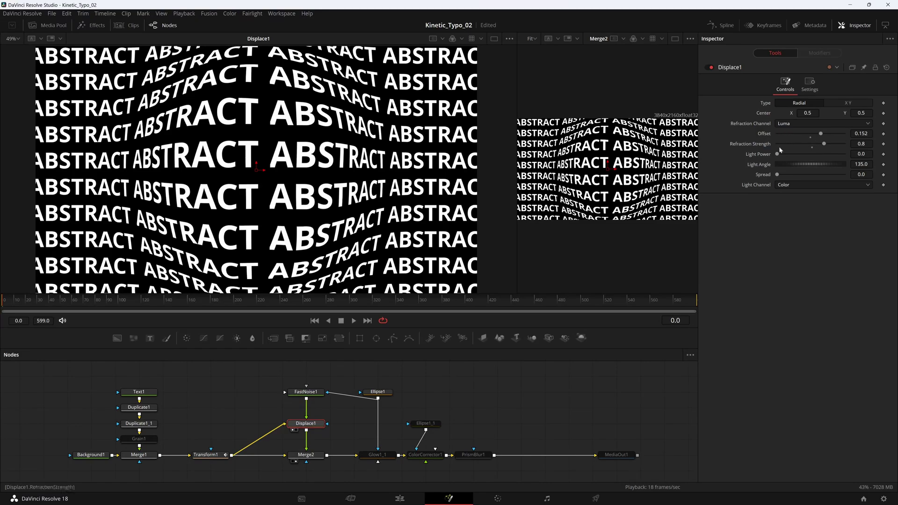
# Step: Disable Ellipse1, play the unmasked displacement briefly, and return to frame 0
pyautogui.click(382, 395)
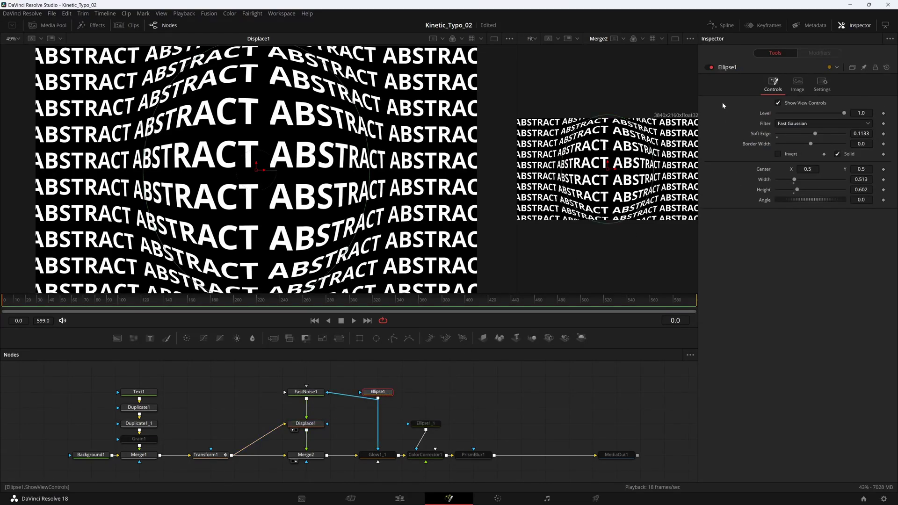
pyautogui.click(712, 67)
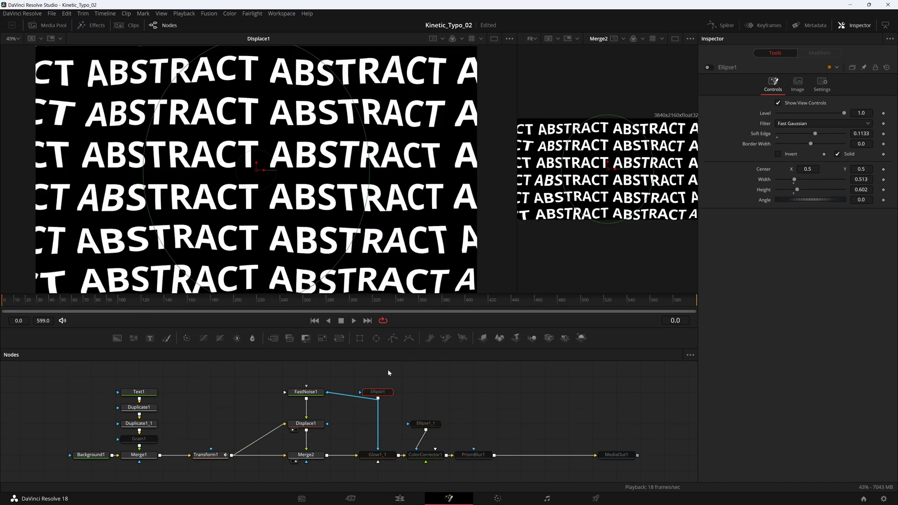
pyautogui.click(354, 321)
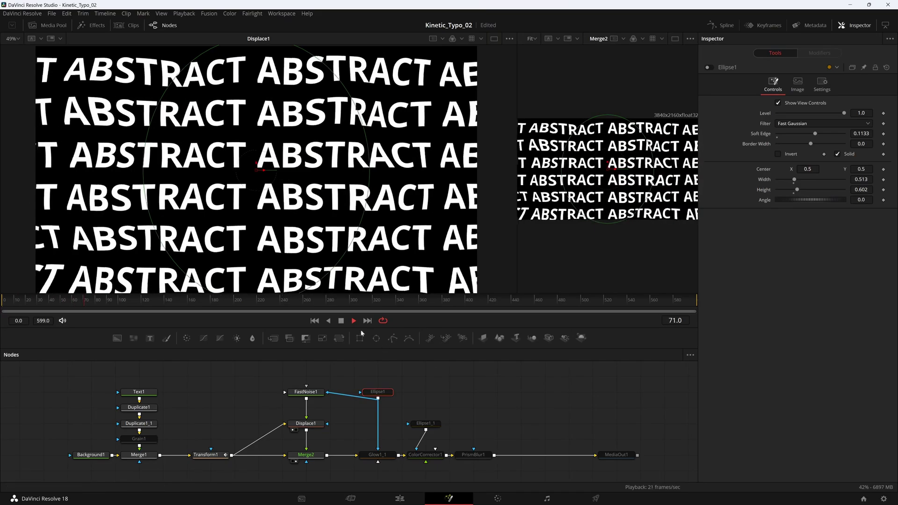
pyautogui.click(341, 321)
pyautogui.click(315, 321)
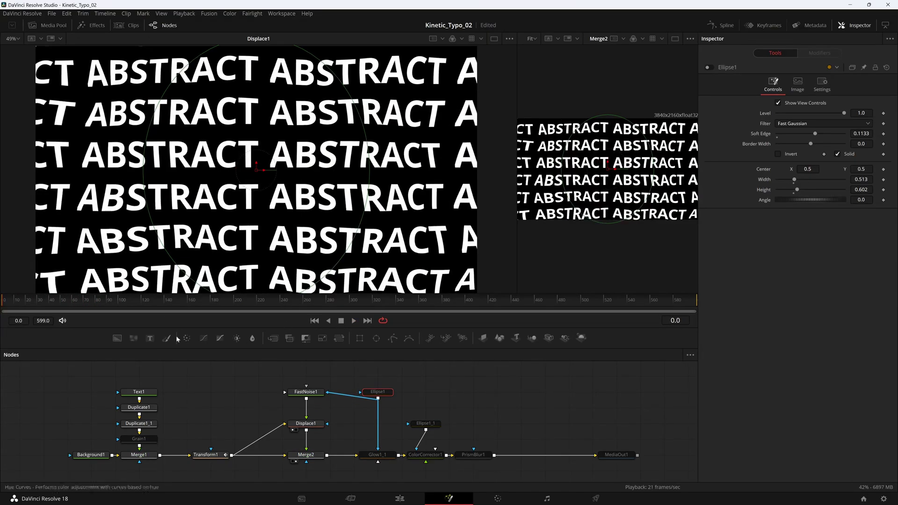
# Step: Move Ellipse1 higher in the node graph, re-enable it, preview the masked displacement up to frame 21, and save the project
pyautogui.moveTo(378, 392); pyautogui.dragTo(378, 376)
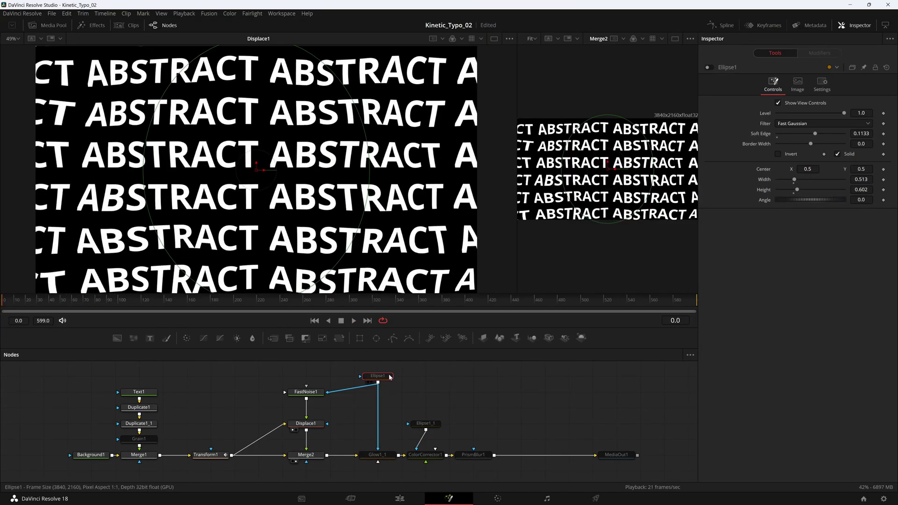
pyautogui.click(708, 67)
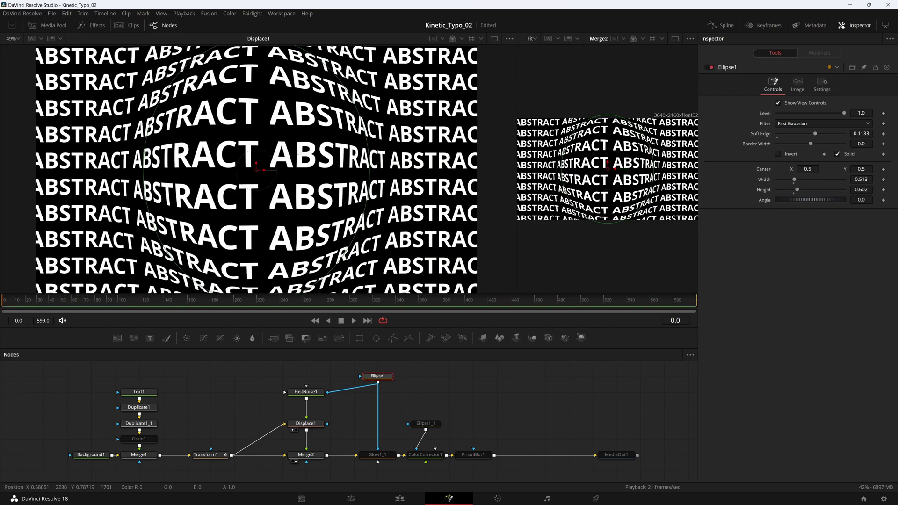
pyautogui.click(354, 321)
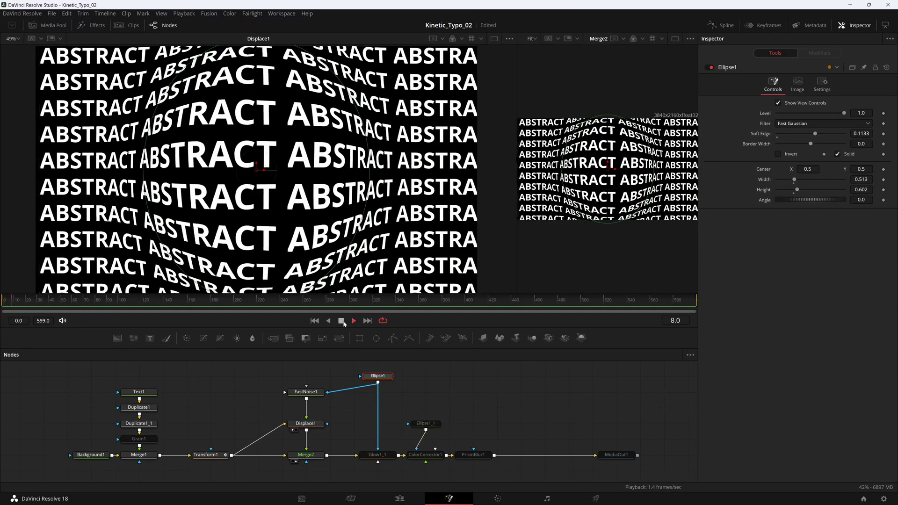
pyautogui.click(341, 321)
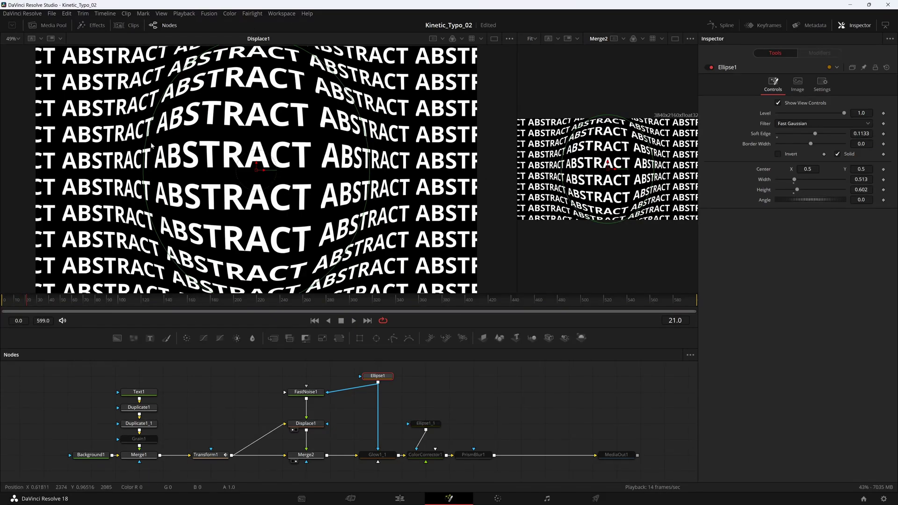
pyautogui.hotkey('ctrl', 's')
# Step: Try a Soft Edge of 0.0 on Ellipse1 with MediaOut1 shown in the smaller viewer, and undo the soft edge change
pyautogui.moveTo(862, 134); pyautogui.dragTo(823, 134)
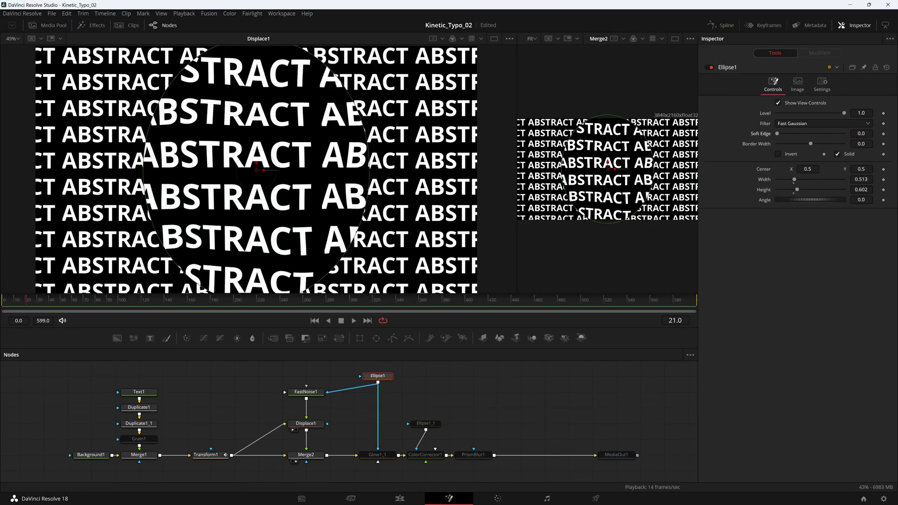
pyautogui.click(617, 455)
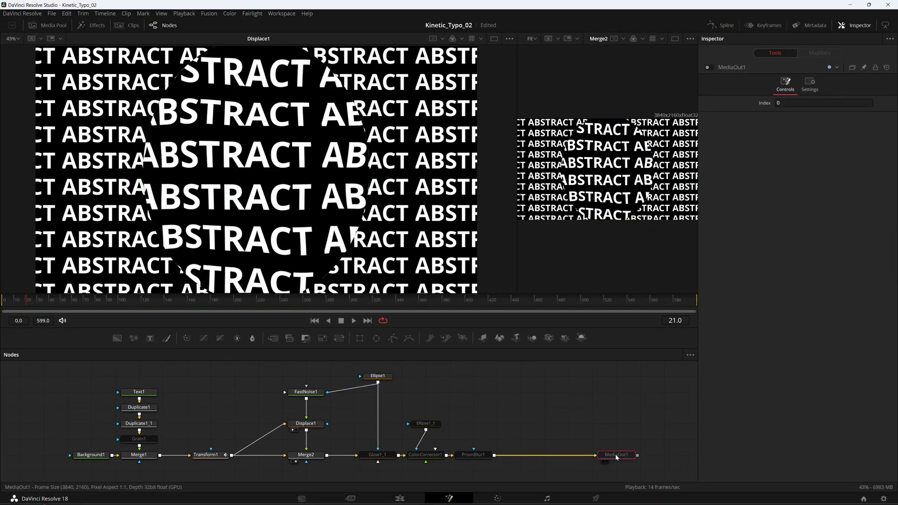
pyautogui.press('2')
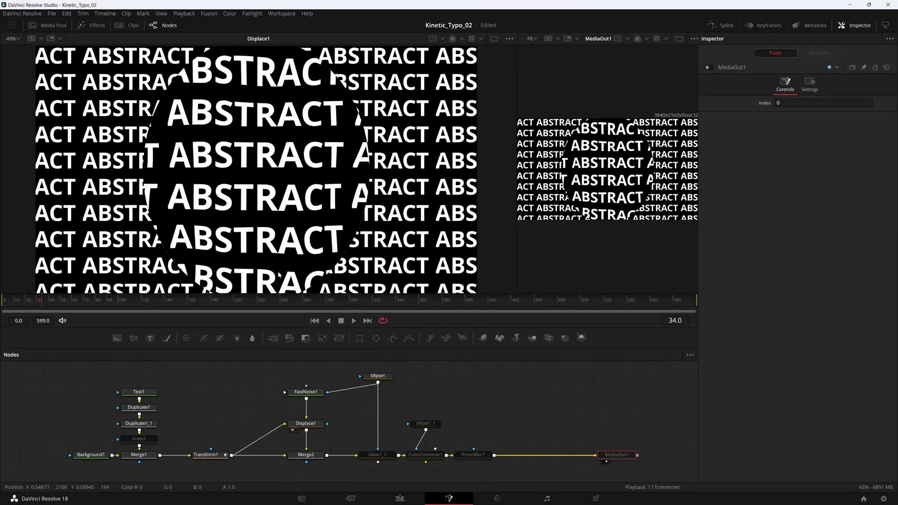
pyautogui.click(377, 376)
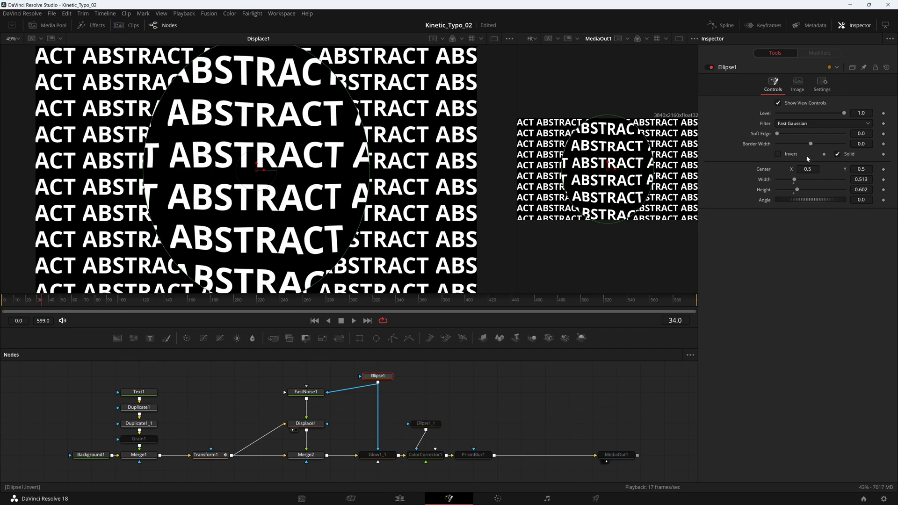
pyautogui.hotkey('ctrl', 'z')
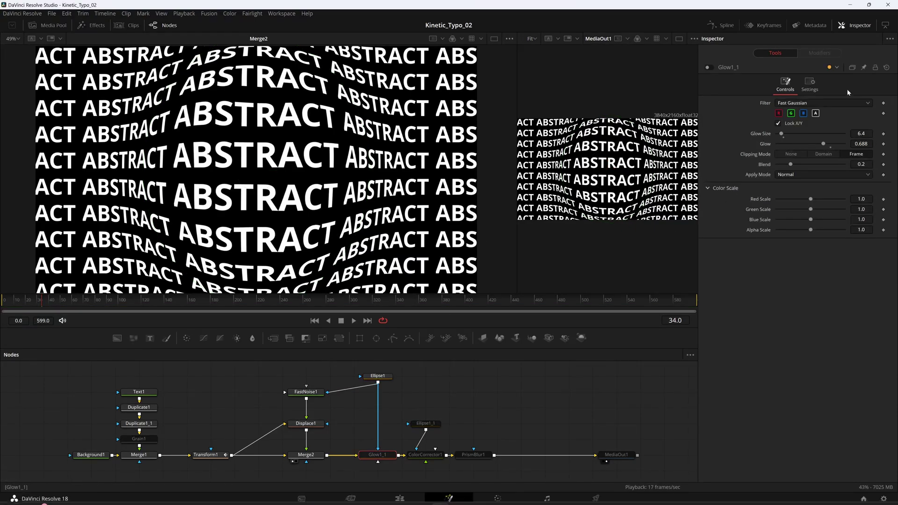
# Step: Enable Glow1_1, compare its output with its Ellipse1 mask in the larger viewer, and shift Ellipse1 slightly left in the graph
pyautogui.click(711, 68)
pyautogui.press('1')
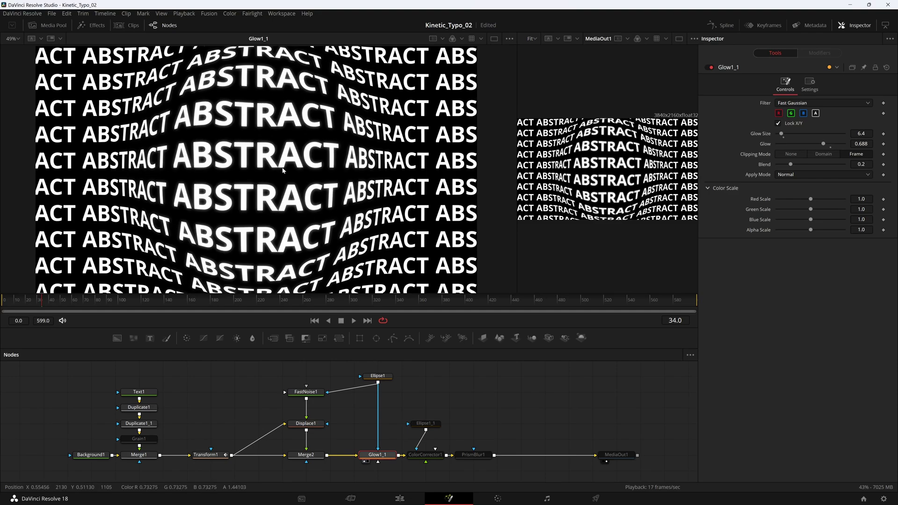
pyautogui.click(384, 379)
pyautogui.press('1')
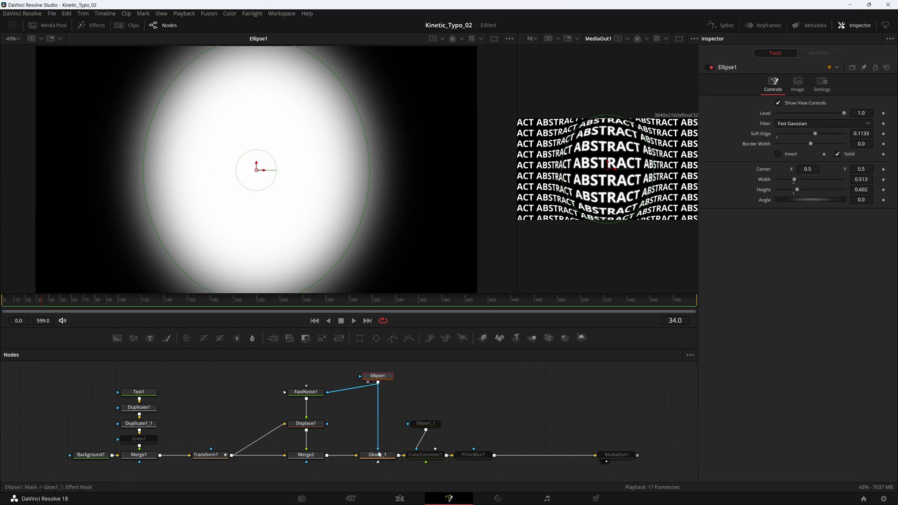
pyautogui.click(365, 462)
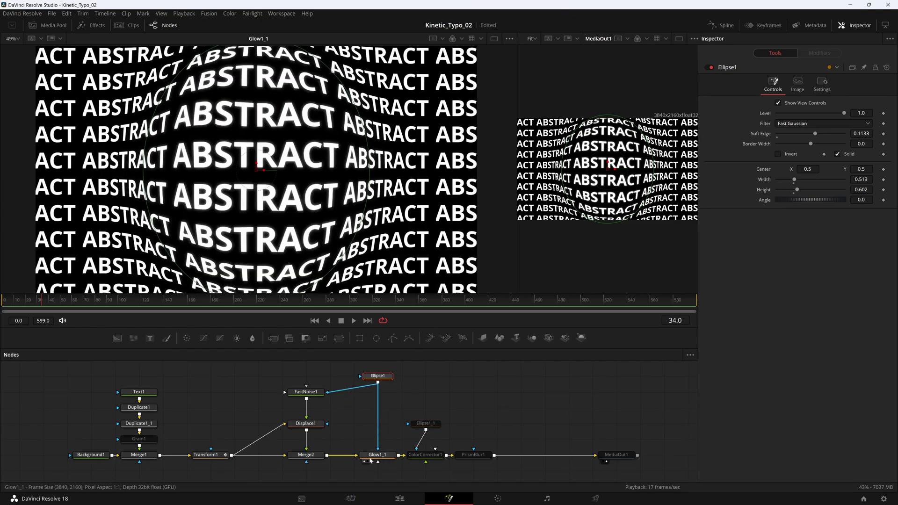
pyautogui.moveTo(391, 375); pyautogui.dragTo(371, 373)
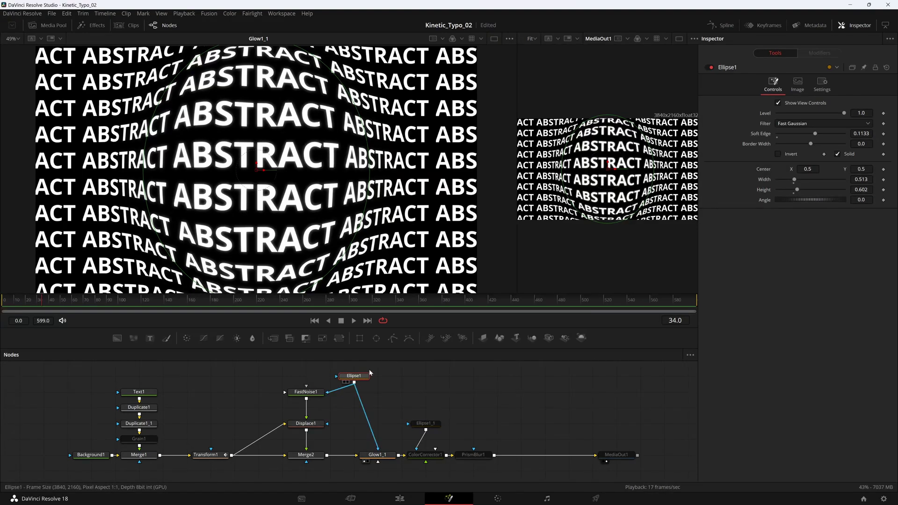
# Step: Enable ColorCorrector1 and show its output in a single full-width viewer
pyautogui.click(241, 456)
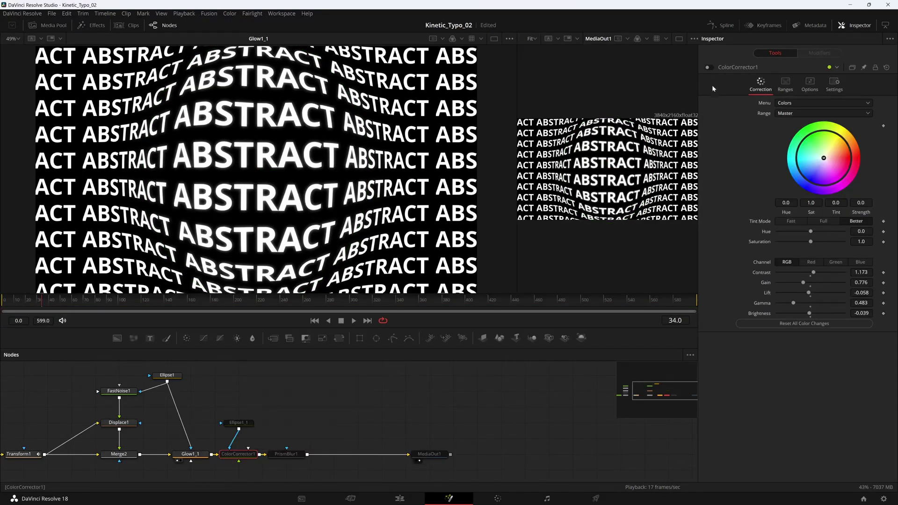
pyautogui.click(712, 69)
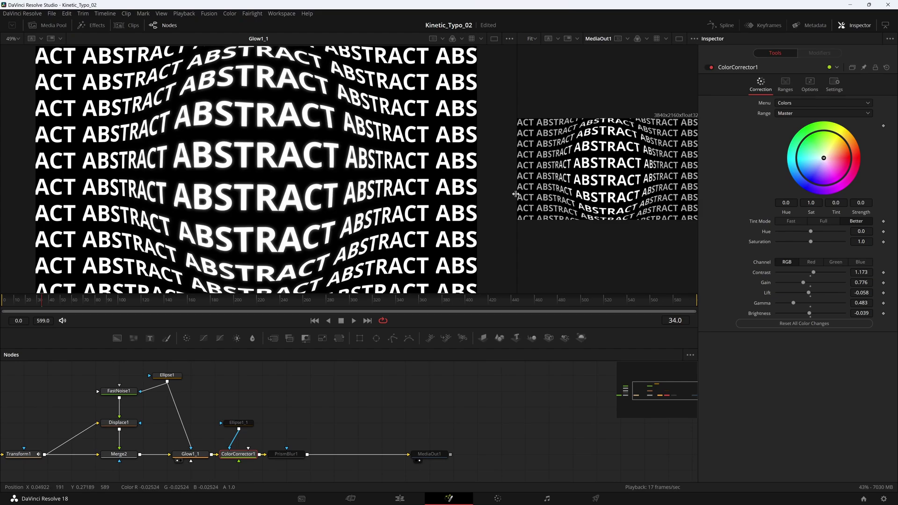
pyautogui.click(679, 39)
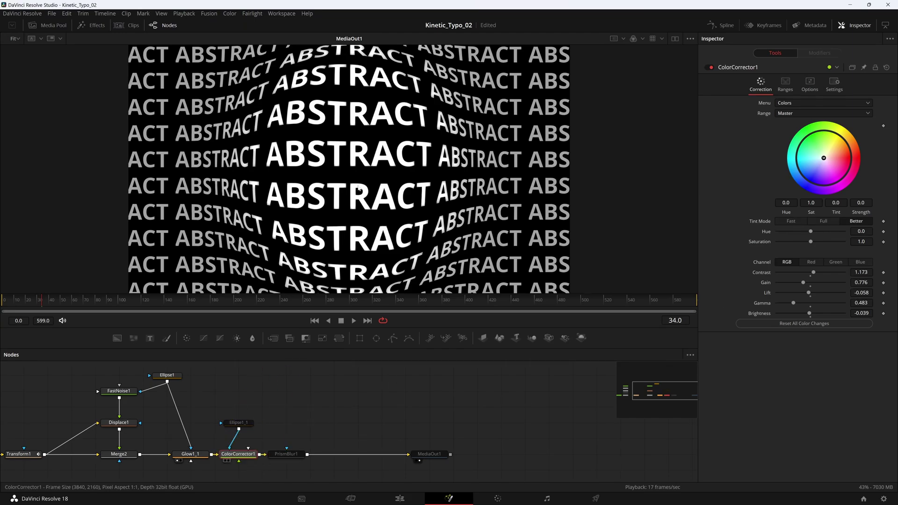
pyautogui.moveTo(238, 455); pyautogui.dragTo(358, 187)
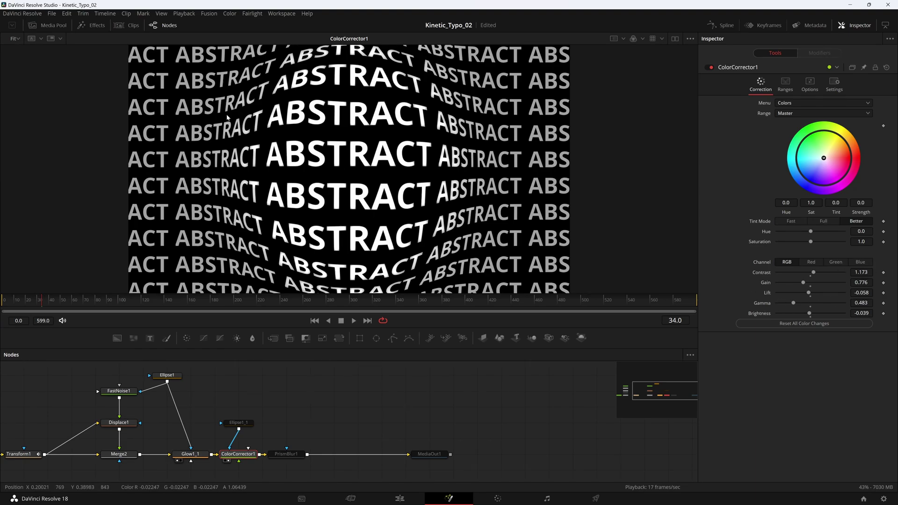
# Step: Enable the Ellipse1_1 node that masks ColorCorrector1
pyautogui.click(250, 424)
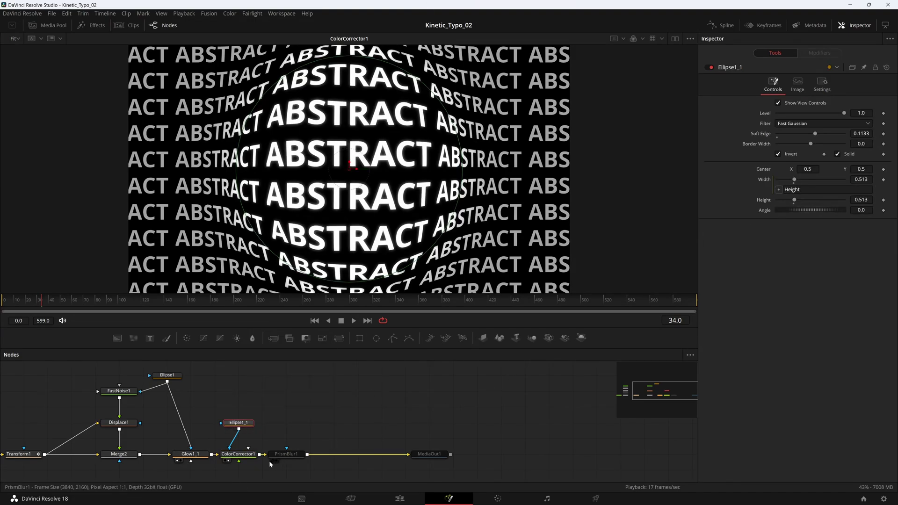
pyautogui.click(243, 456)
pyautogui.click(239, 424)
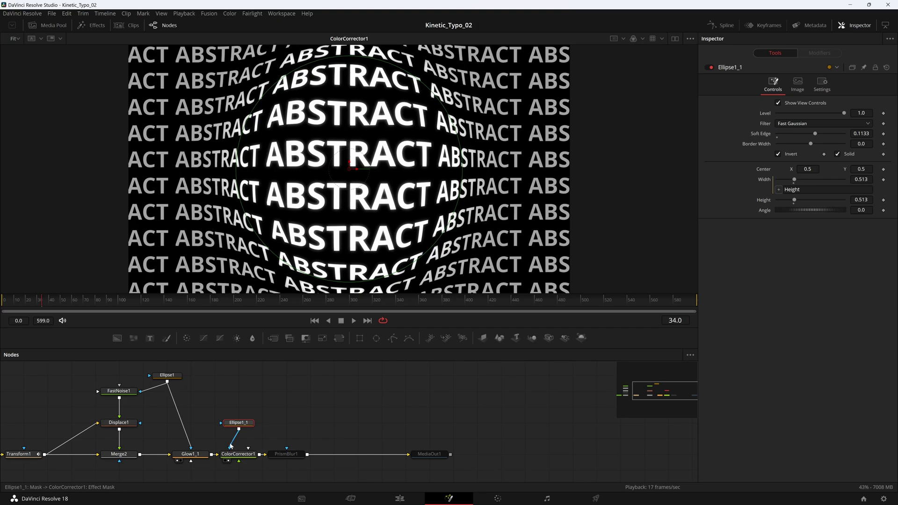
# Step: Disconnect the Ellipse1_1 mask from ColorCorrector1 and disable Glow1_1 to show the unmasked color correction
pyautogui.moveTo(233, 446); pyautogui.dragTo(288, 412)
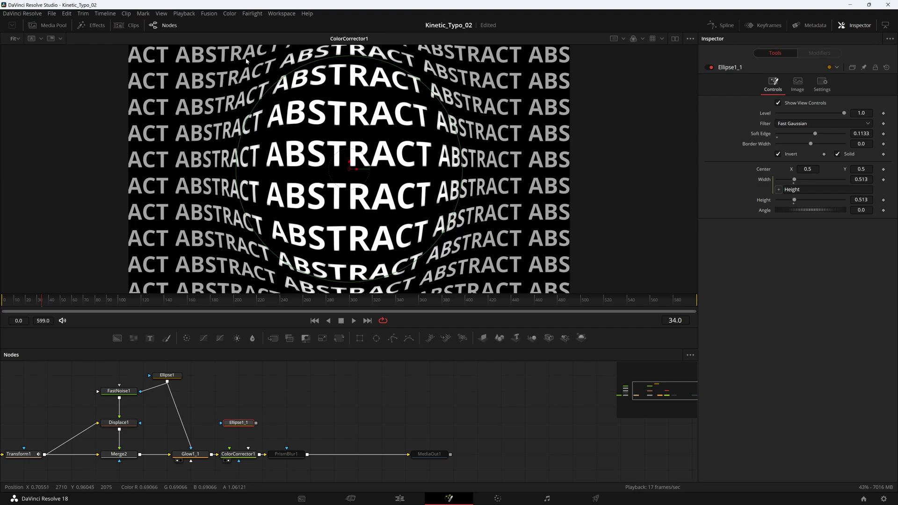
pyautogui.click(195, 456)
pyautogui.click(709, 68)
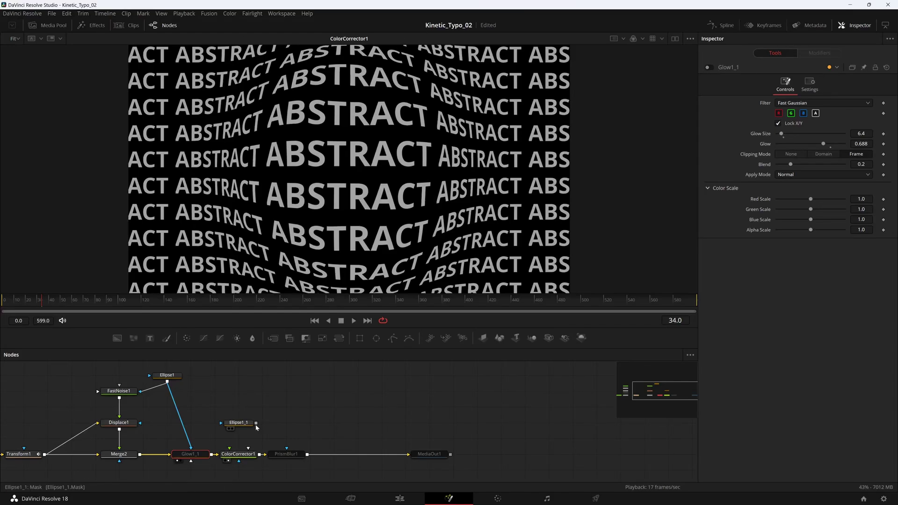
# Step: Reconnect Ellipse1_1 to ColorCorrector1's effect mask input and re-enable Glow1_1
pyautogui.moveTo(256, 423); pyautogui.dragTo(239, 392)
pyautogui.moveTo(256, 424); pyautogui.dragTo(230, 448)
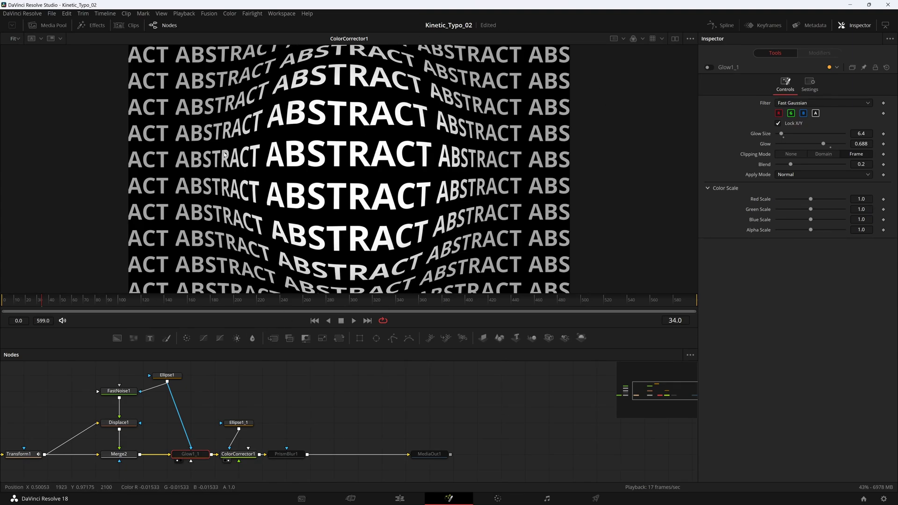
pyautogui.click(710, 69)
# Step: Enable PrismBlur1 and show its output in an enlarged viewer
pyautogui.click(286, 454)
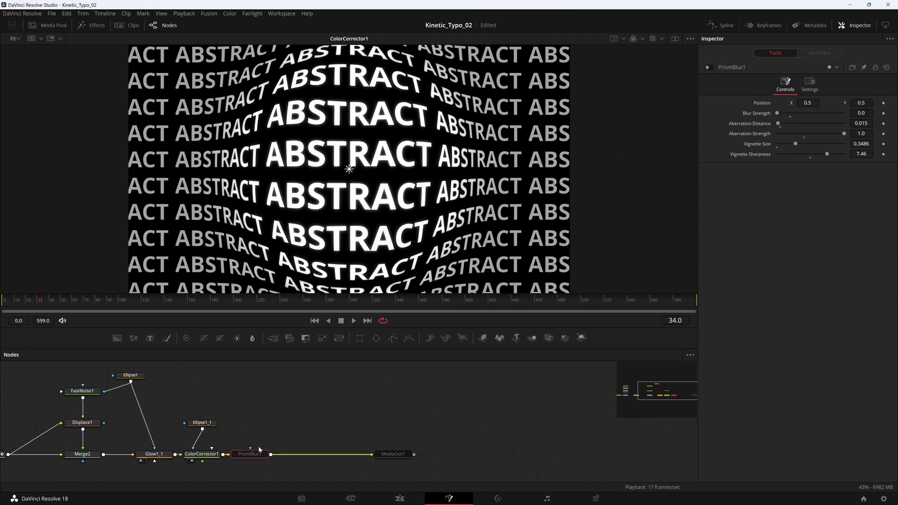
pyautogui.moveTo(388, 330); pyautogui.dragTo(387, 354)
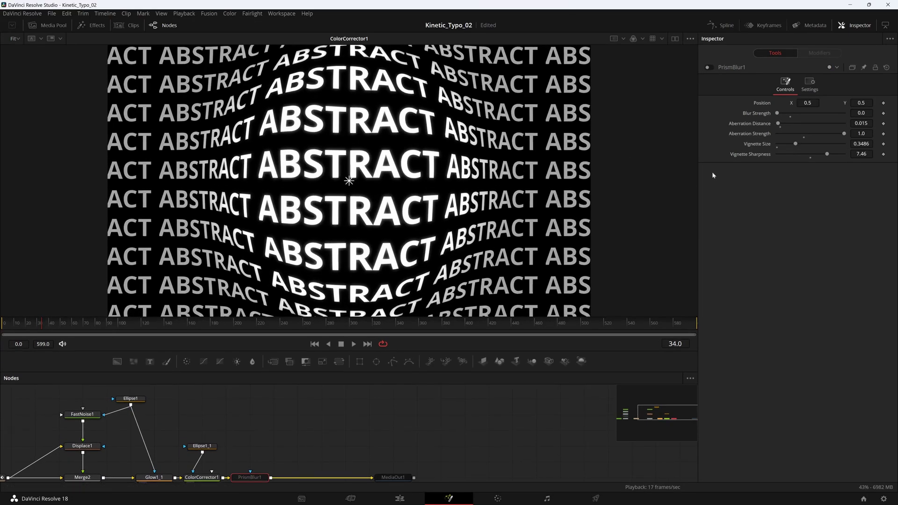
pyautogui.click(711, 69)
pyautogui.moveTo(253, 478); pyautogui.dragTo(354, 242)
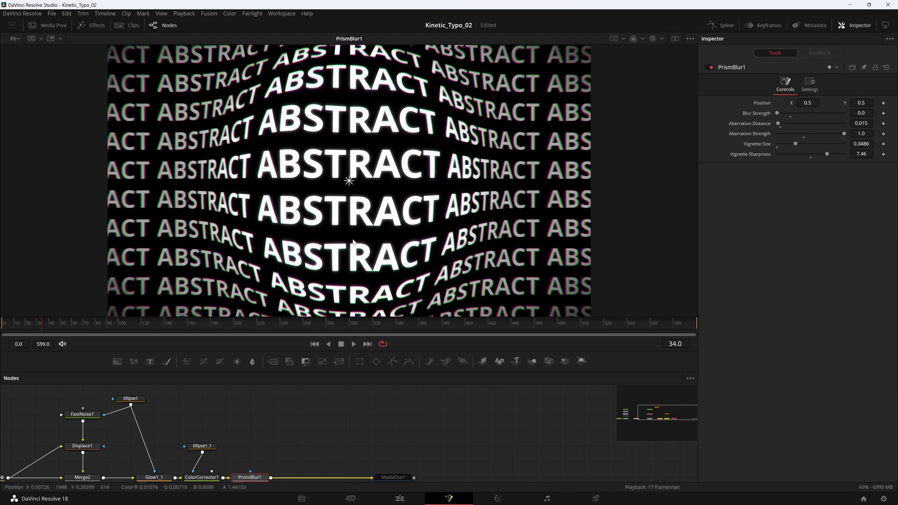
# Step: Toggle PrismBlur1 off and back on to compare the image, and check its Blur Strength setting at 0.0
pyautogui.click(711, 68)
pyautogui.click(711, 67)
pyautogui.moveTo(778, 113); pyautogui.dragTo(722, 128)
pyautogui.click(791, 115)
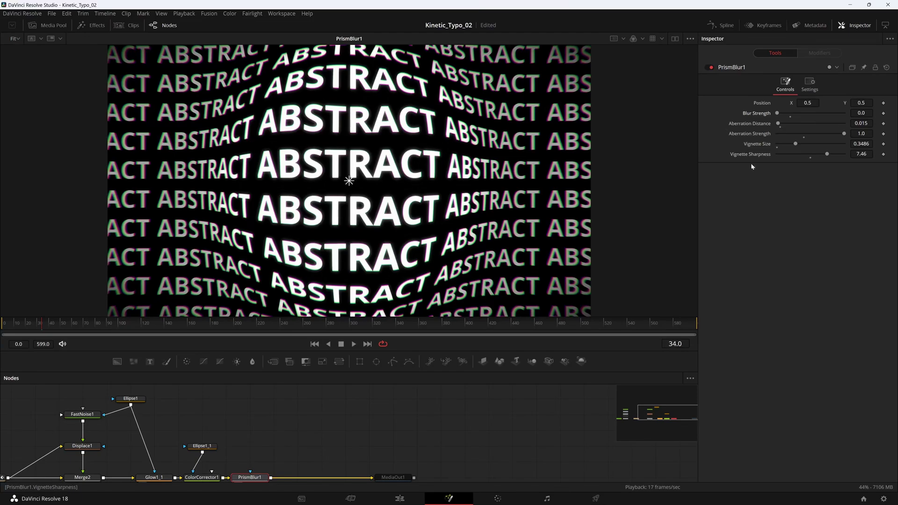
# Step: Enable the MediaOut1 node at the end of the chain and enlarge the viewer slightly
pyautogui.moveTo(332, 437); pyautogui.dragTo(279, 419)
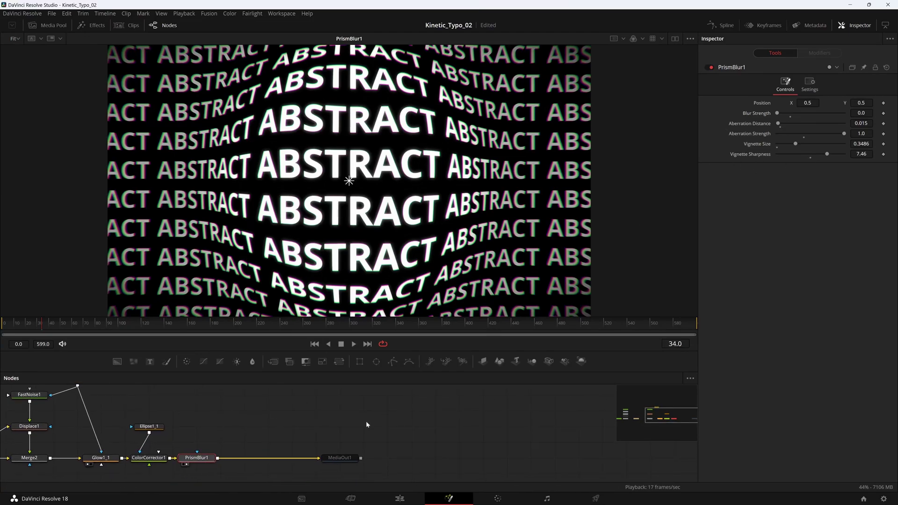
pyautogui.moveTo(385, 426); pyautogui.dragTo(349, 427)
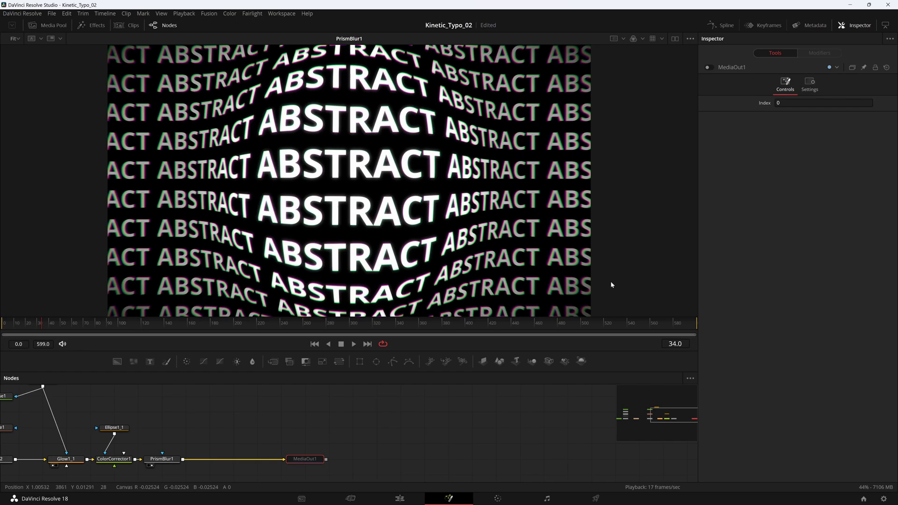
pyautogui.click(709, 68)
pyautogui.moveTo(438, 351); pyautogui.dragTo(438, 370)
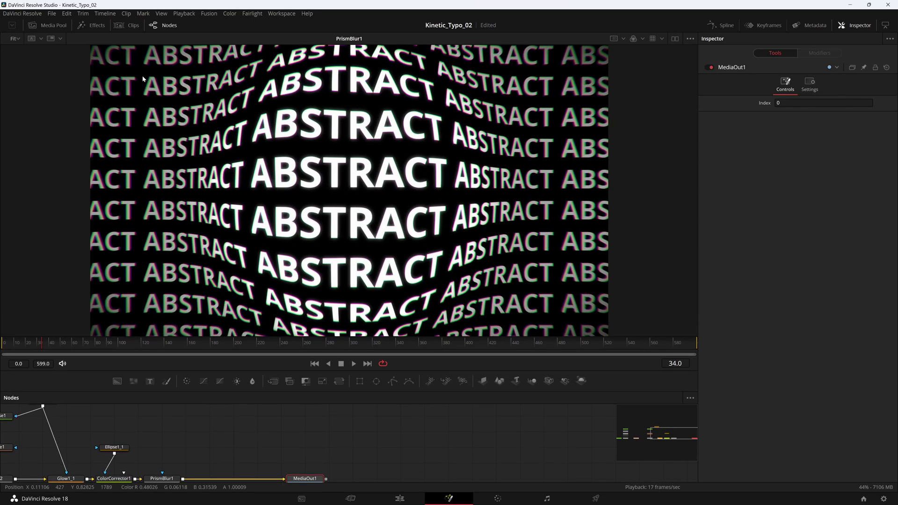
# Step: Switch to the Fusion composition of clip 02 and enlarge the node area to show its node tree
pyautogui.click(133, 25)
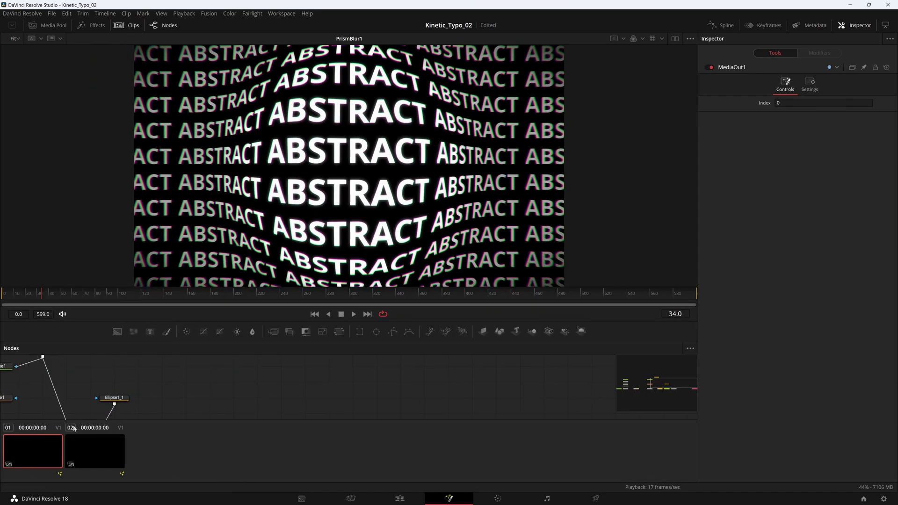
pyautogui.click(86, 456)
pyautogui.click(133, 25)
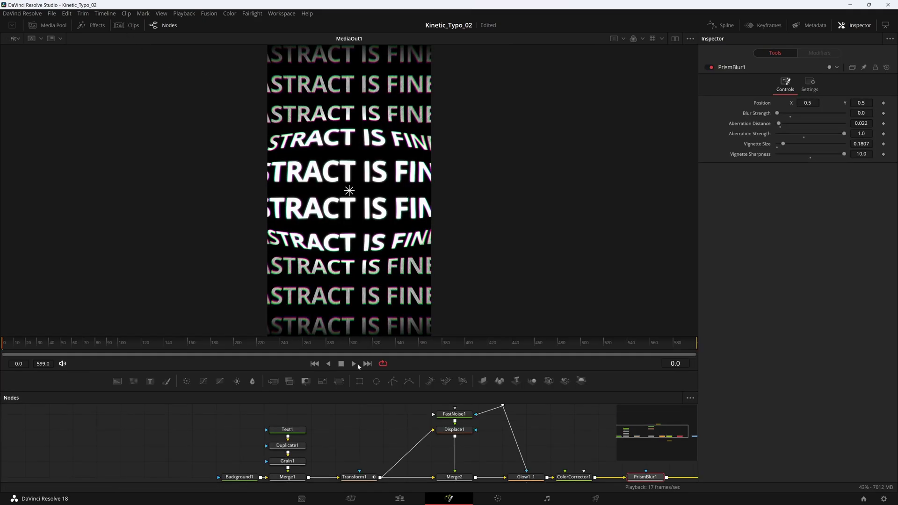
pyautogui.moveTo(405, 392); pyautogui.dragTo(404, 309)
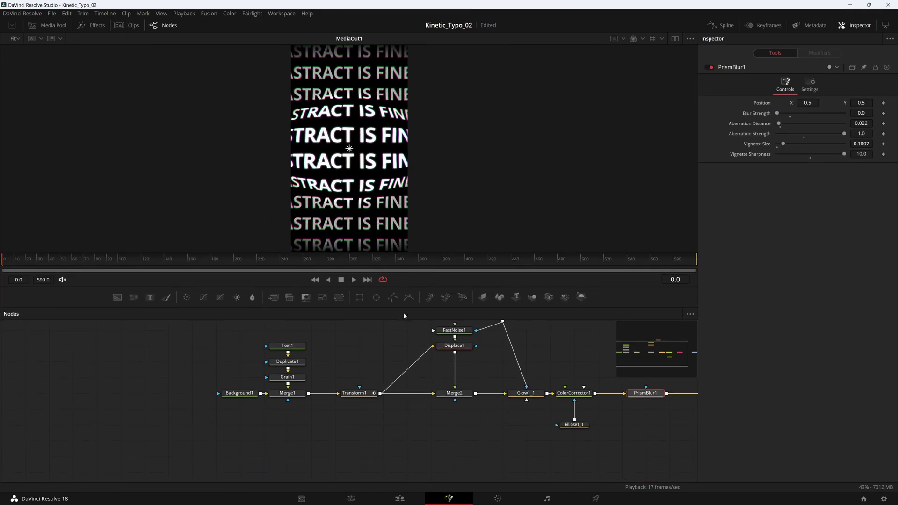
# Step: Move Background1 a little farther from Merge1 and show its image resolution settings
pyautogui.click(248, 397)
pyautogui.moveTo(229, 396); pyautogui.dragTo(207, 396)
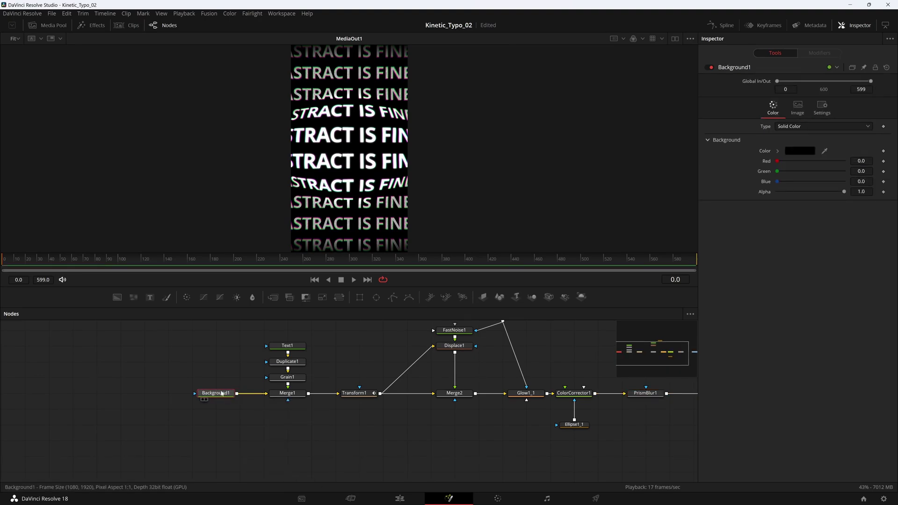
pyautogui.click(808, 112)
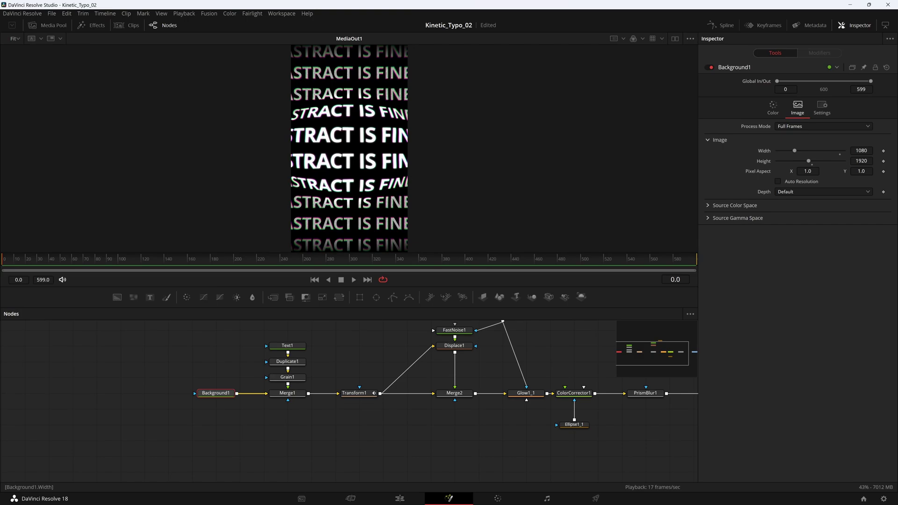
# Step: Switch Background1's Auto Resolution on and off again, and set its width to 1080 and height to 1920
pyautogui.click(794, 183)
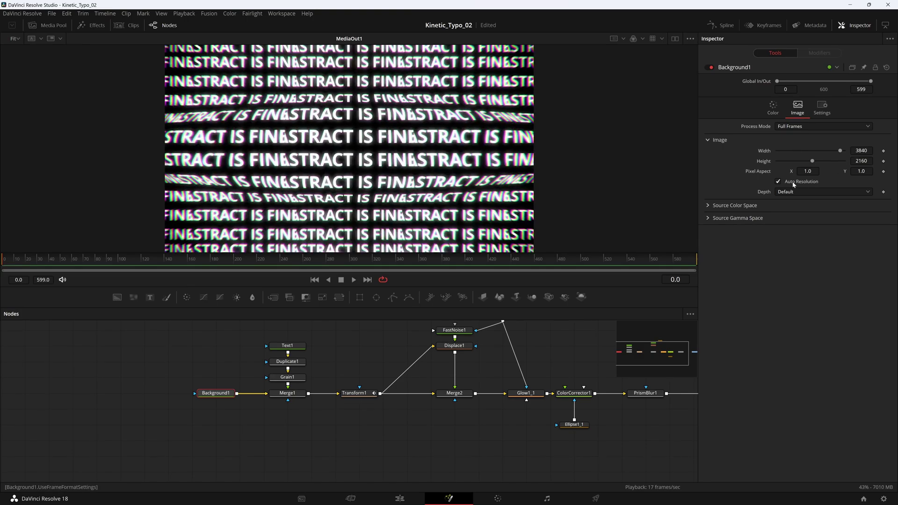
pyautogui.click(794, 182)
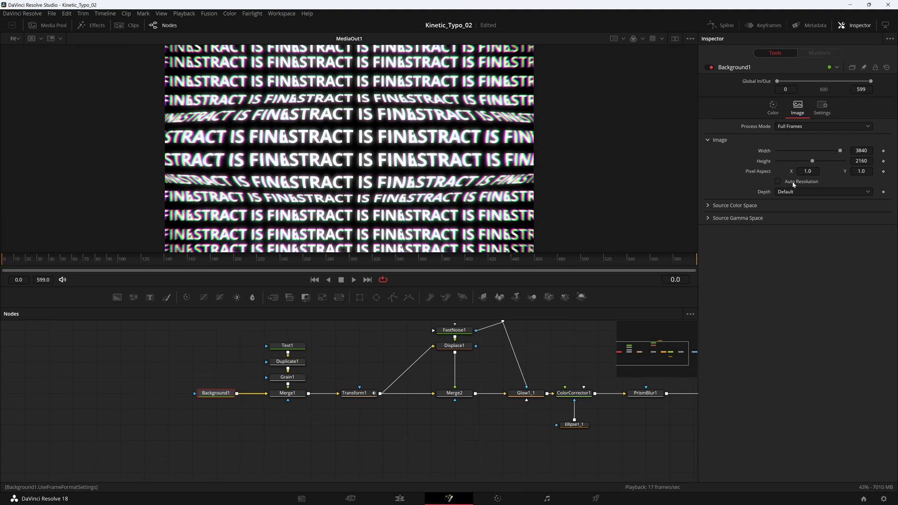
pyautogui.click(861, 151)
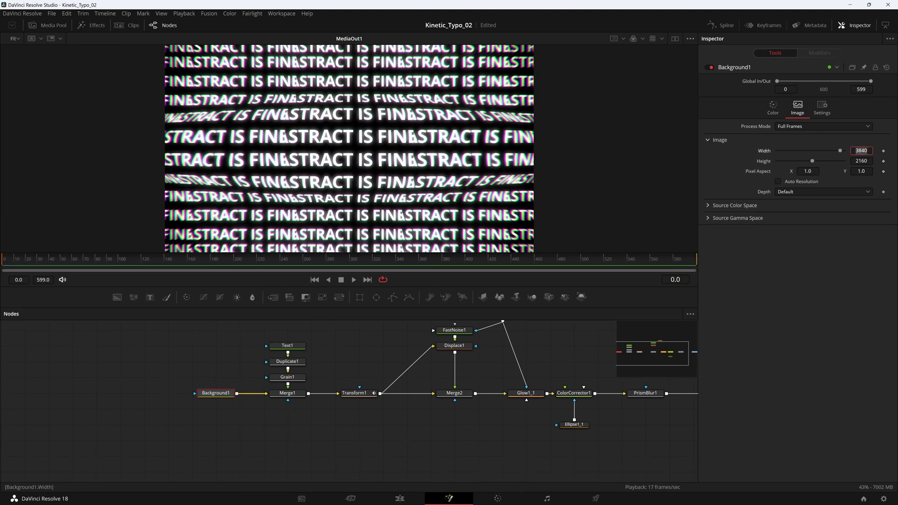
pyautogui.write('1080')
pyautogui.press('Tab')
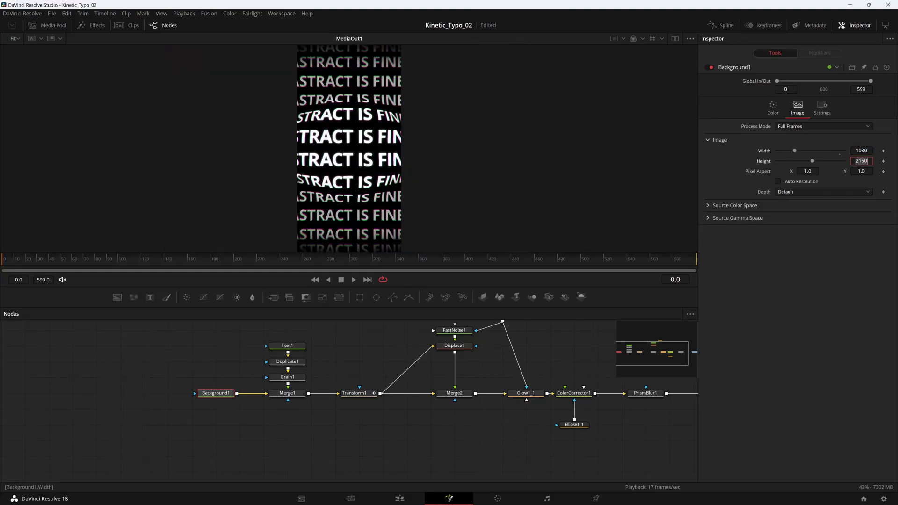
pyautogui.write('13')
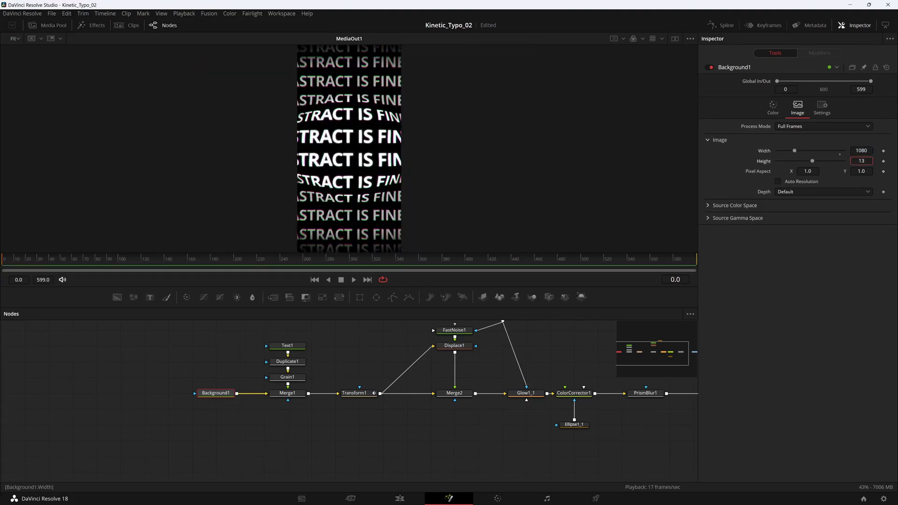
pyautogui.write('20')
pyautogui.press('Tab')
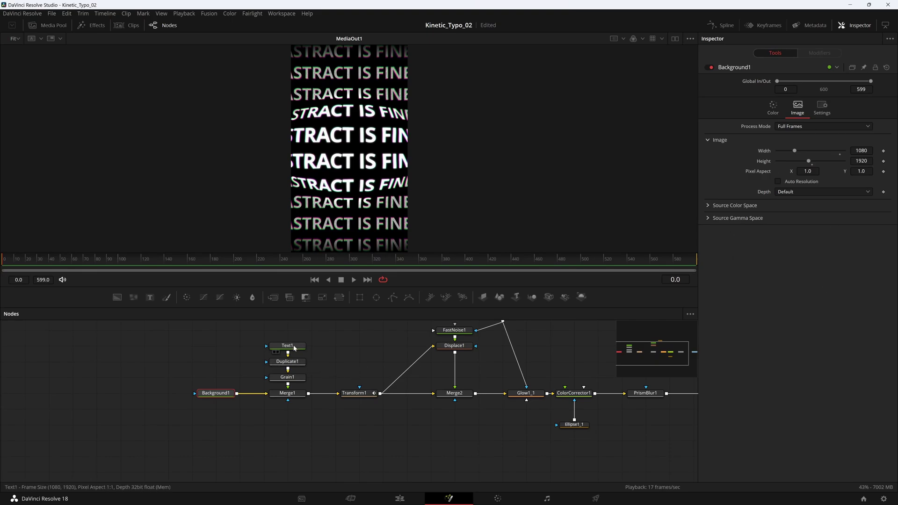
# Step: Check the image width and height settings of Text1 and bring the whole node tree into view
pyautogui.moveTo(333, 349); pyautogui.dragTo(304, 360)
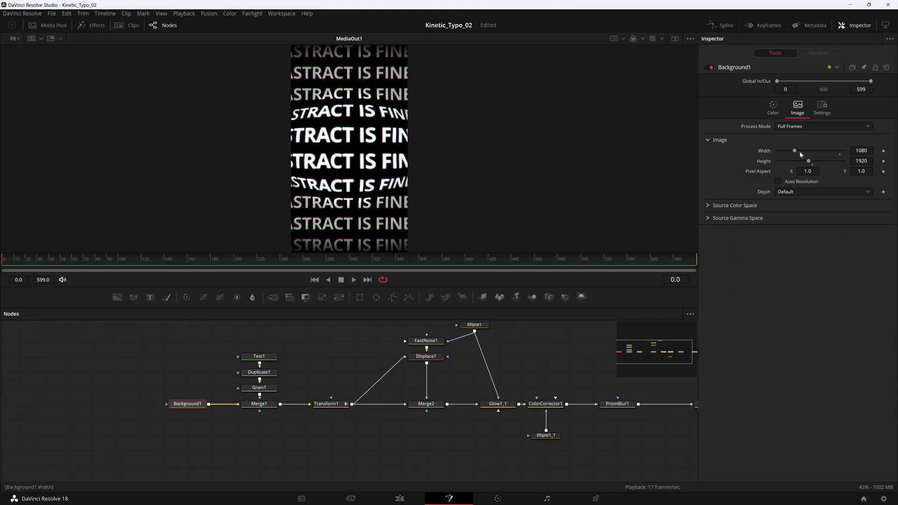
pyautogui.click(259, 356)
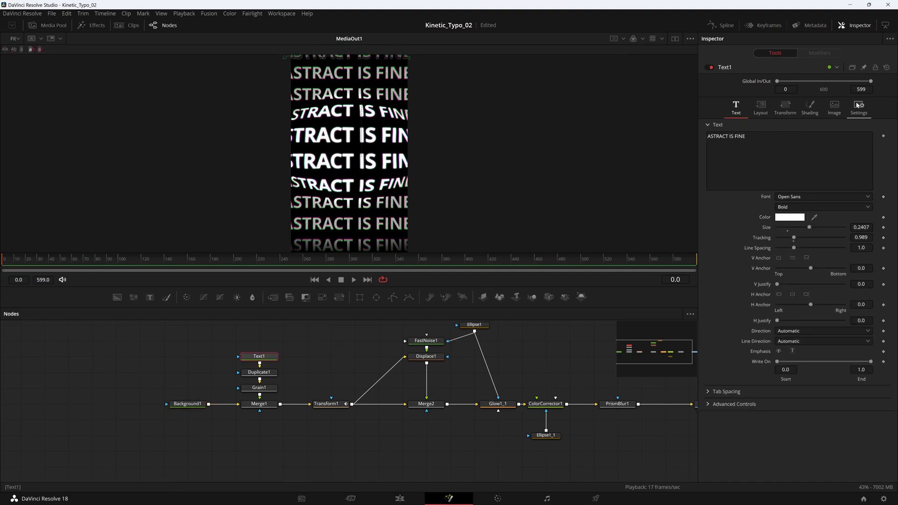
pyautogui.click(840, 113)
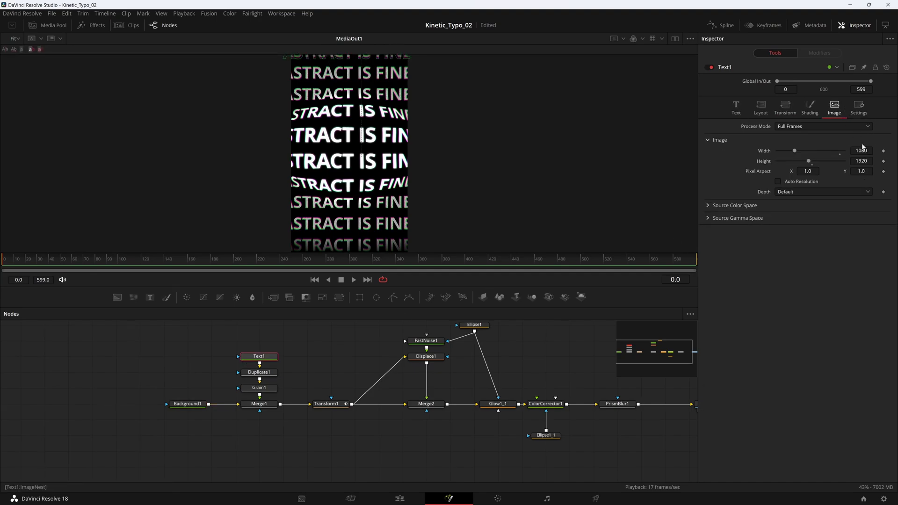
pyautogui.moveTo(457, 350); pyautogui.dragTo(337, 373)
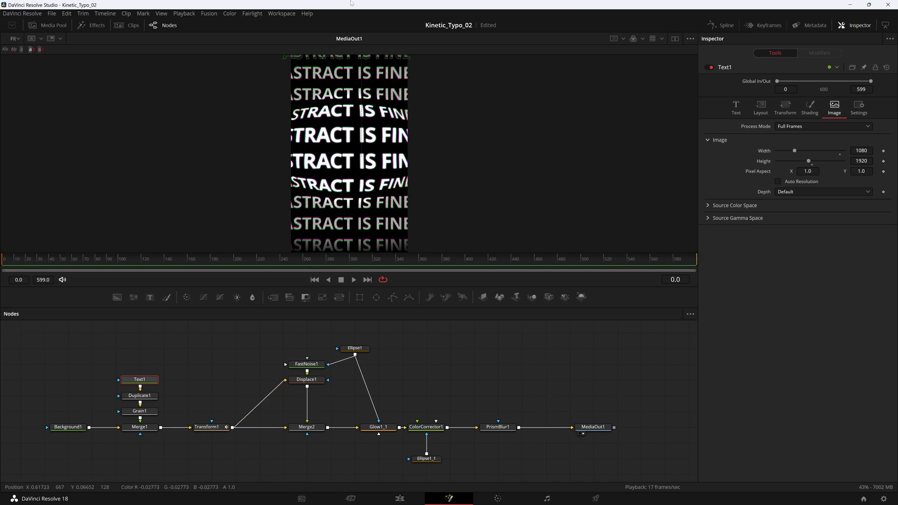
# Step: Switch to the Edit page and examine Timeline 2's format settings for vertical resolution, closing them without changes
pyautogui.click(400, 499)
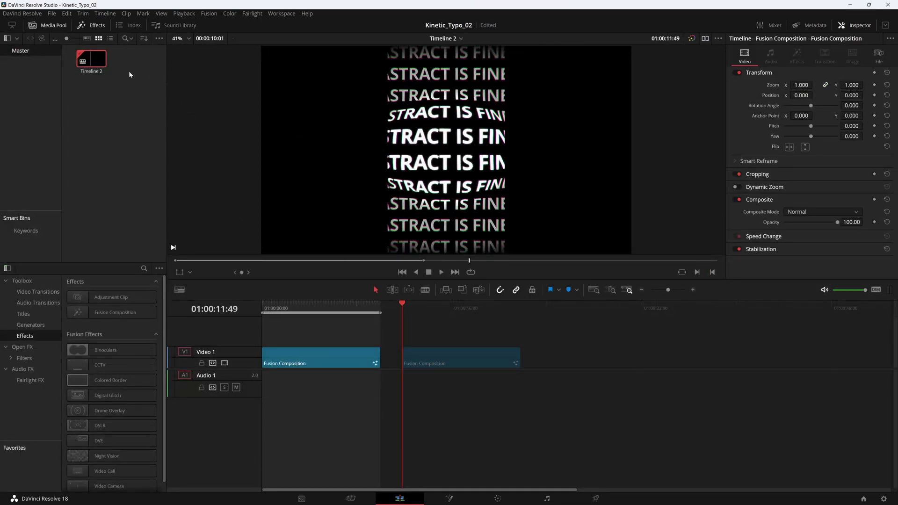
pyautogui.rightClick(92, 55)
pyautogui.moveTo(223, 59)
pyautogui.click(295, 58)
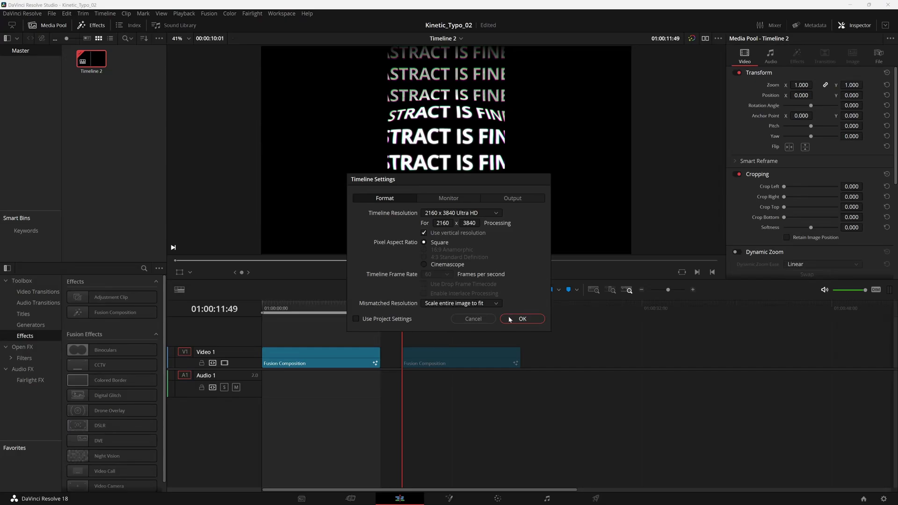
pyautogui.click(523, 319)
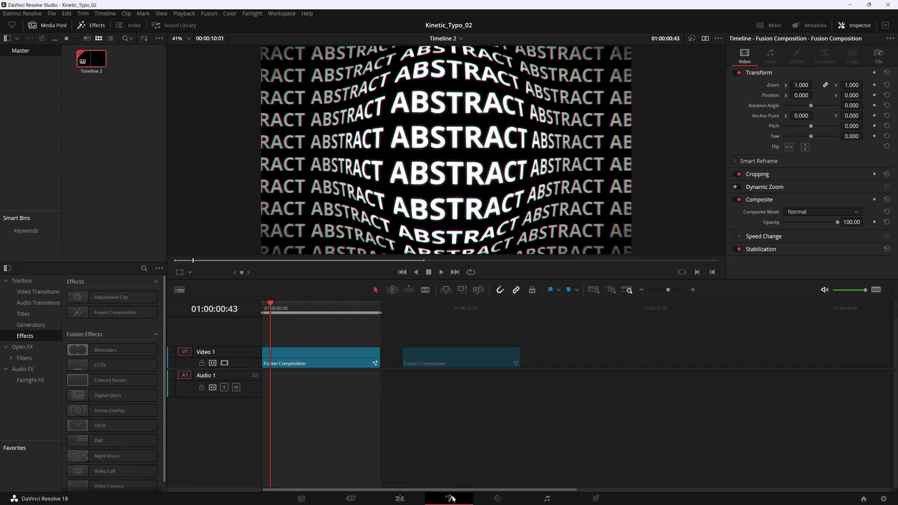
# Step: Return to the Fusion page with the first ABSTRACT composition and enlarge the viewer to nearly full height
pyautogui.click(449, 498)
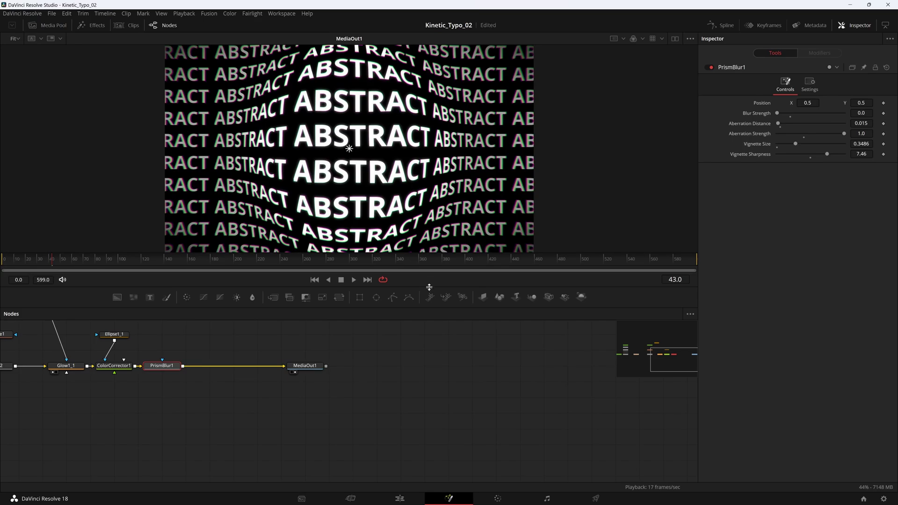
pyautogui.moveTo(431, 286); pyautogui.dragTo(444, 463)
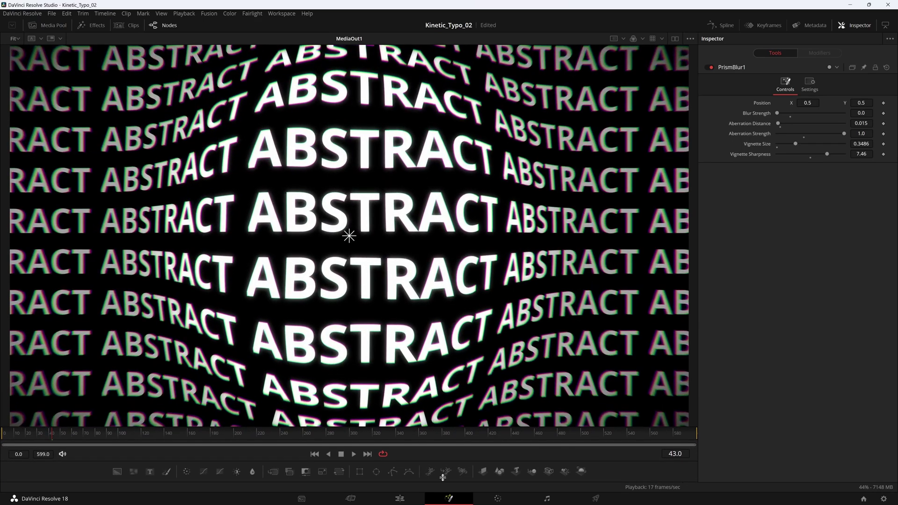